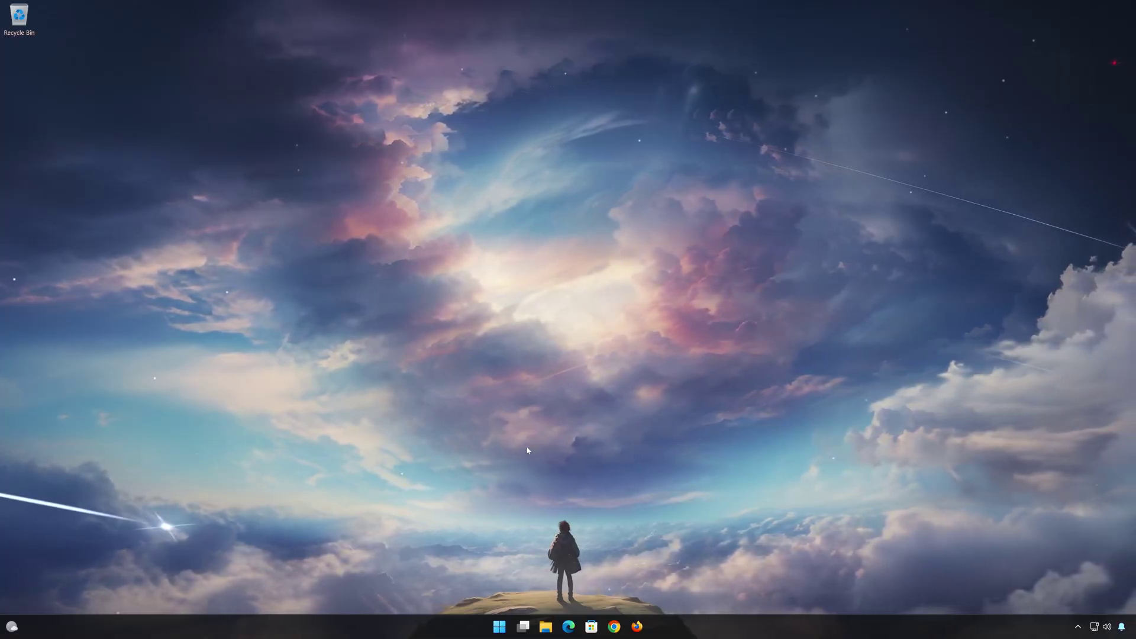
Step: Launch Windows PowerShell as administrator from a 'powershell' Start search, approving the UAC prompt
{"action": "left_click", "coordinate": [507, 632]}
{"action": "type", "text": "po"}
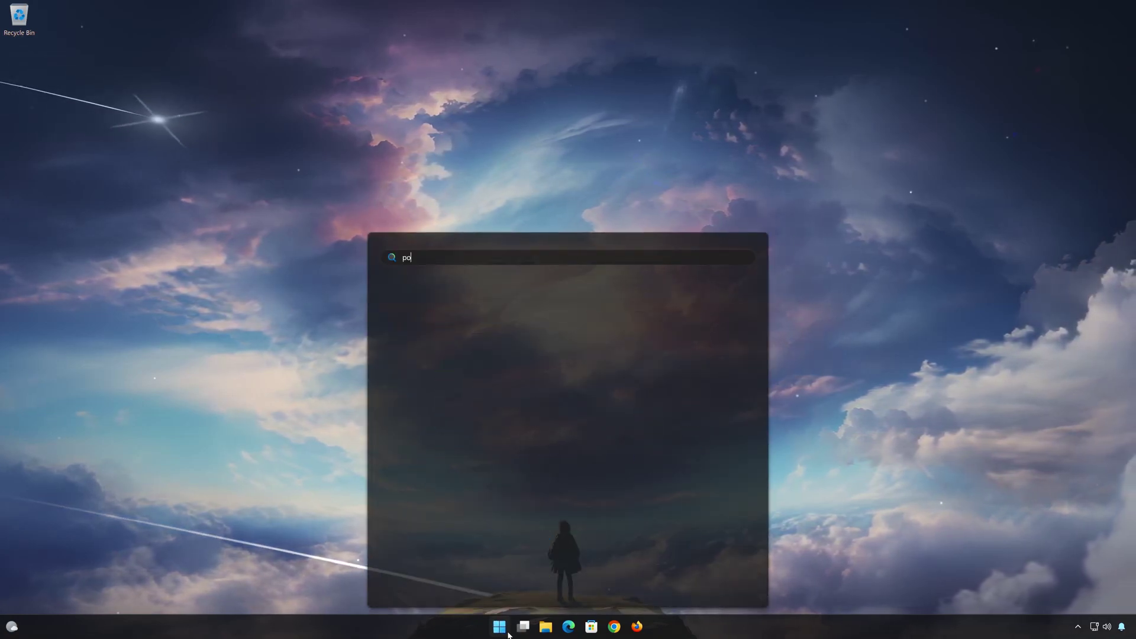
{"action": "type", "text": "wers"}
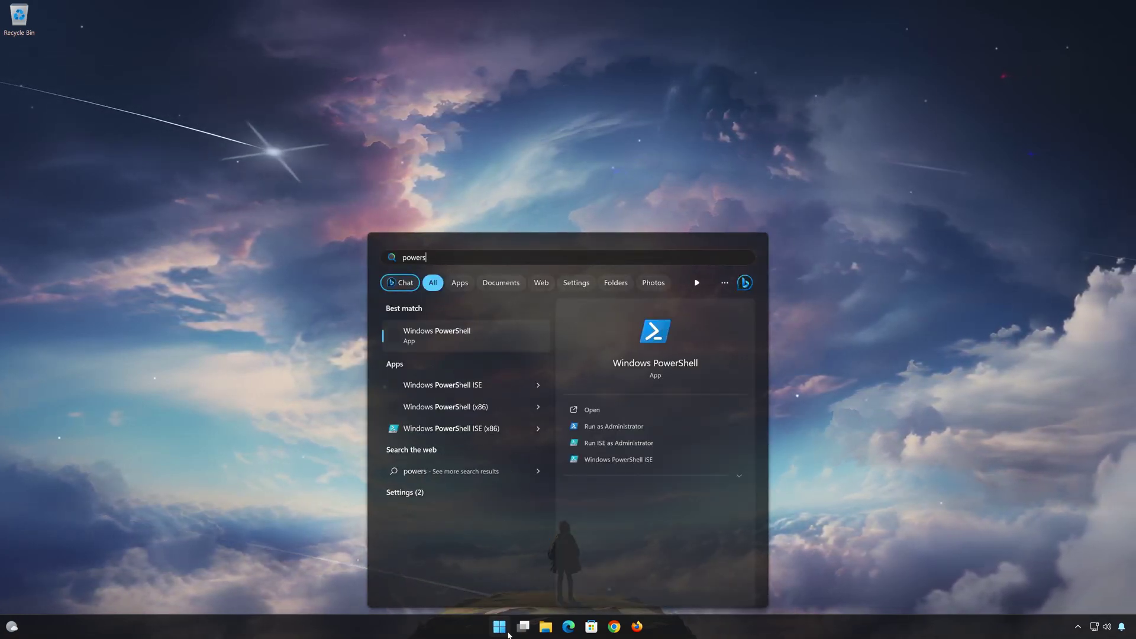
{"action": "type", "text": "hell"}
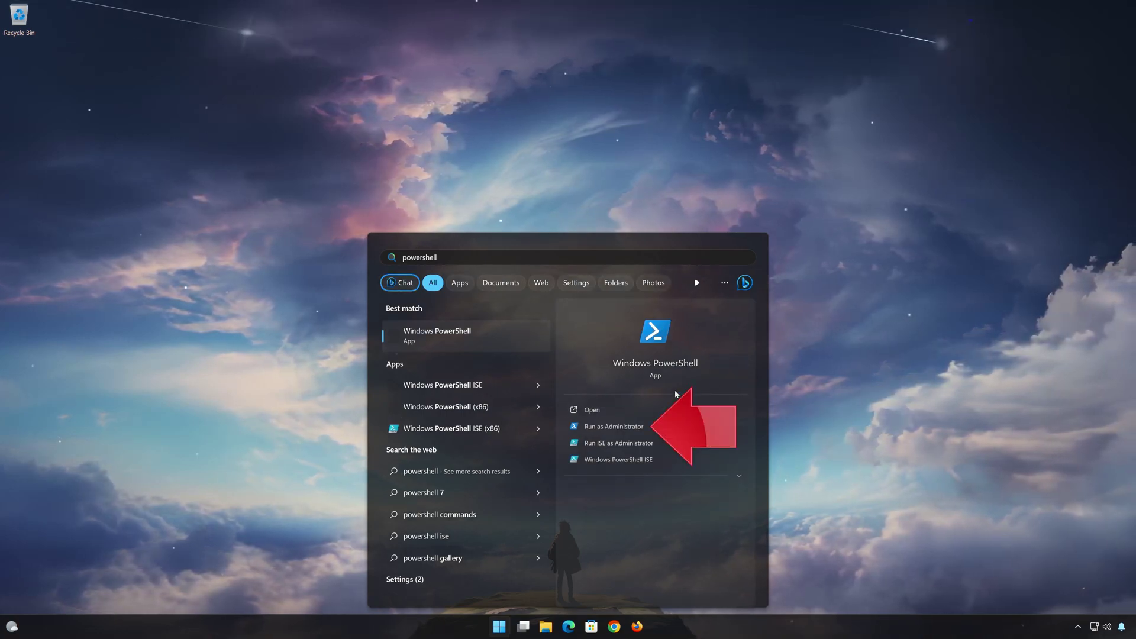
{"action": "left_click", "coordinate": [659, 428]}
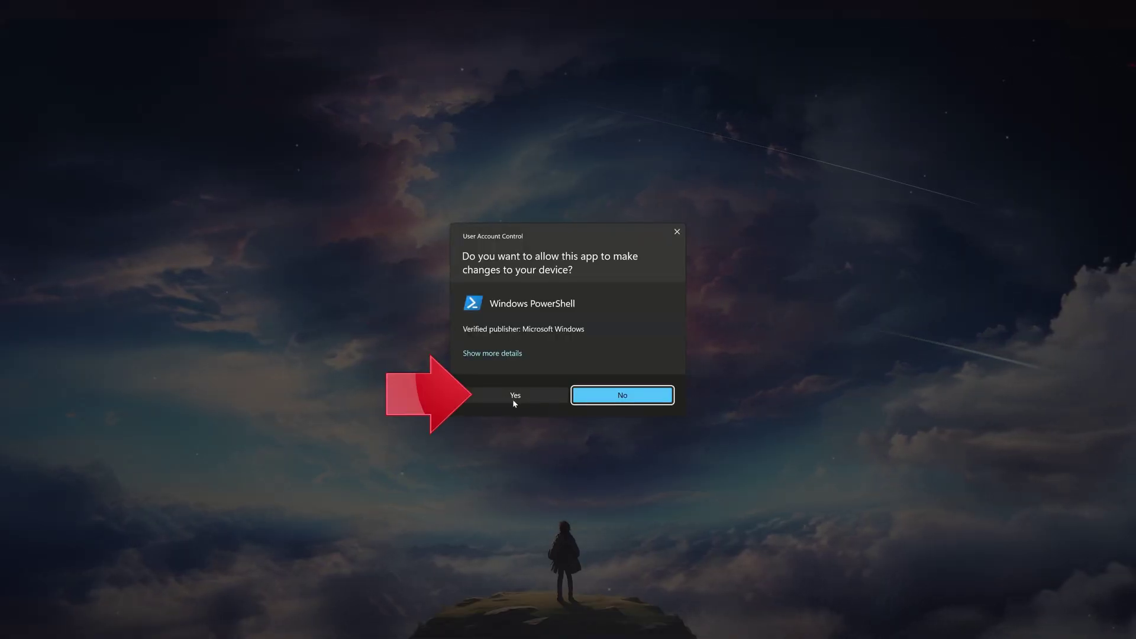
{"action": "left_click", "coordinate": [513, 400]}
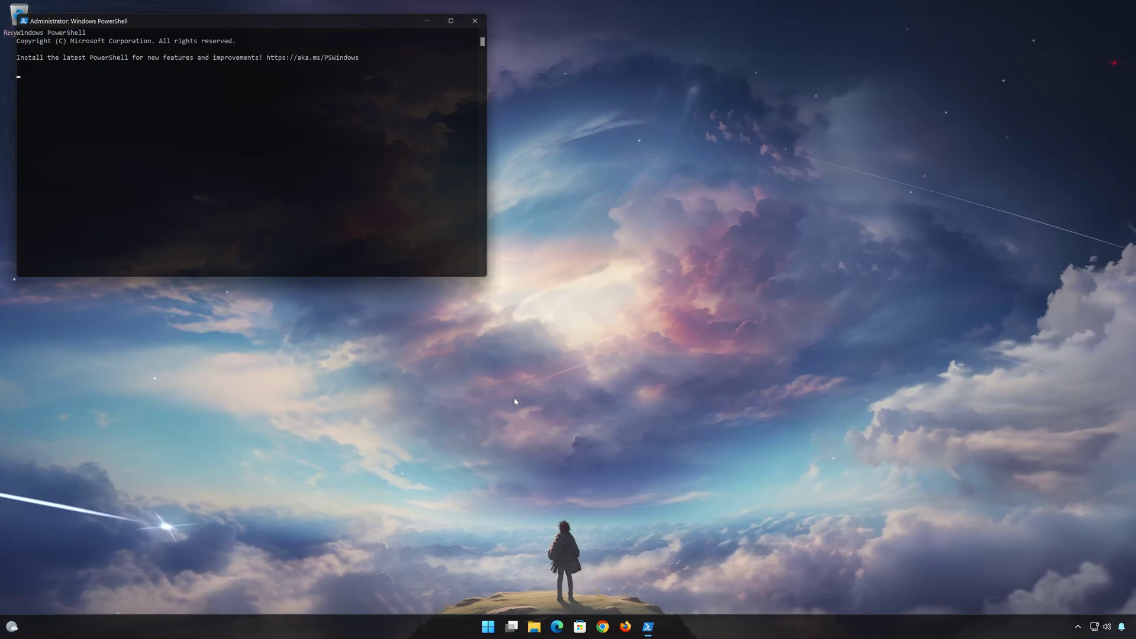
Step: Centre the PowerShell window and run DISM /Online /Cleanup-Image /RestoreHealth
{"action": "left_click_drag", "start_coordinate": [300, 21], "coordinate": [621, 151]}
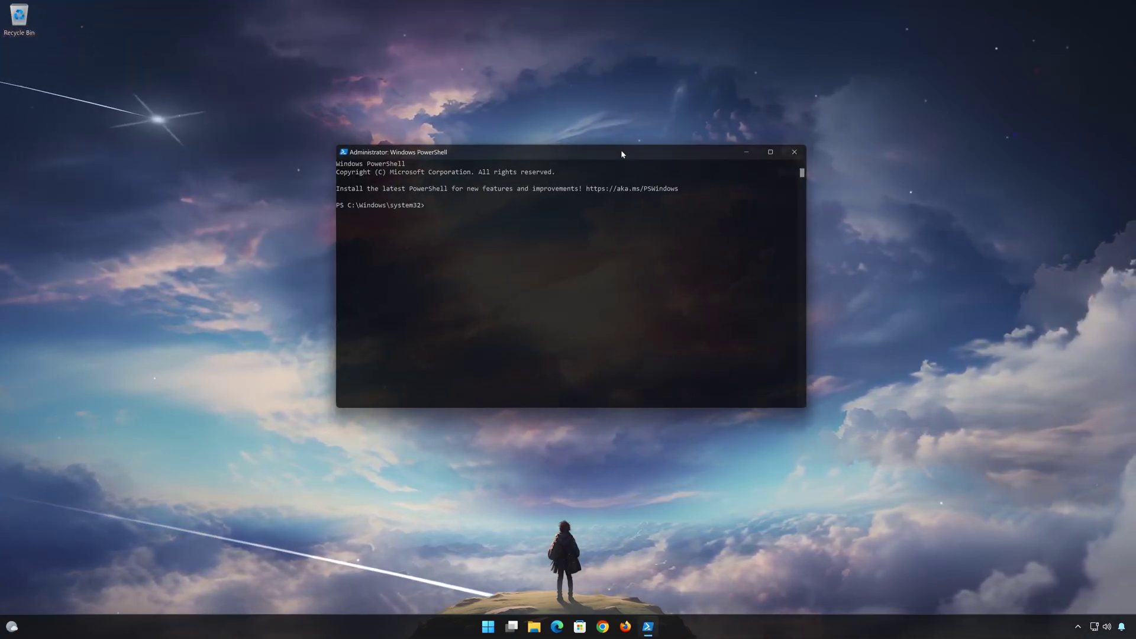
{"action": "type", "text": "DISM "}
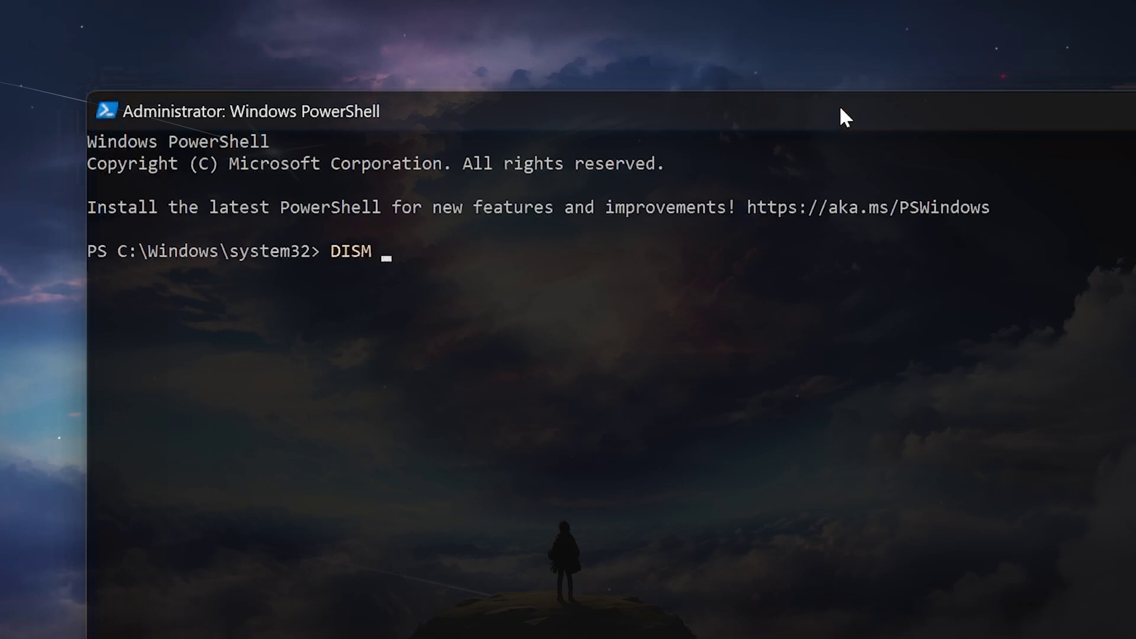
{"action": "type", "text": "/Online /C"}
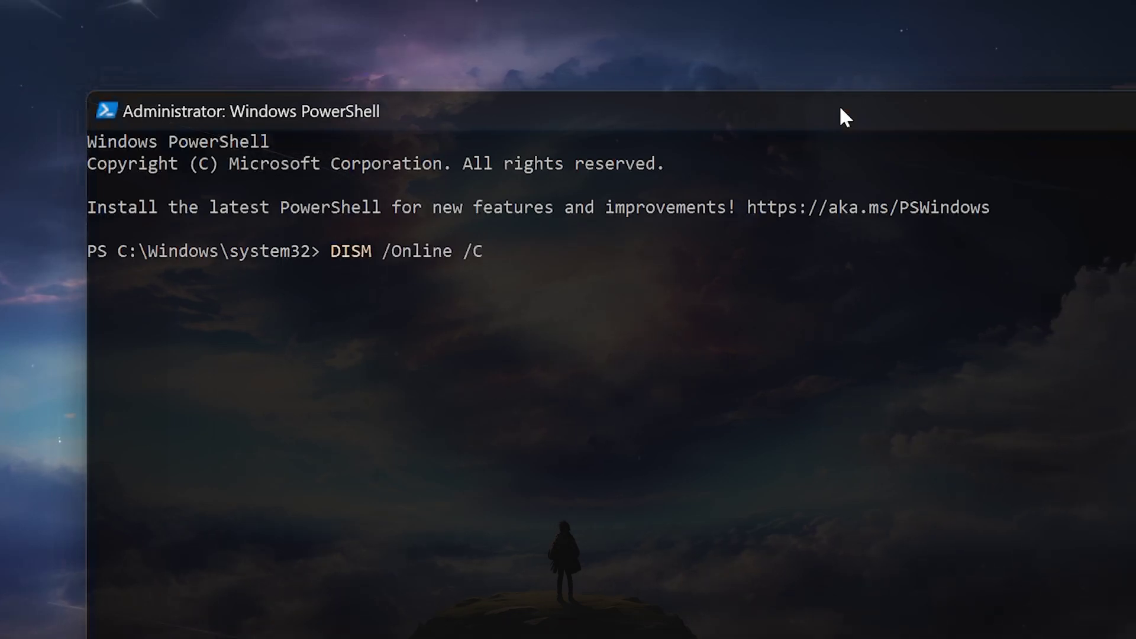
{"action": "type", "text": "leanup-Image "}
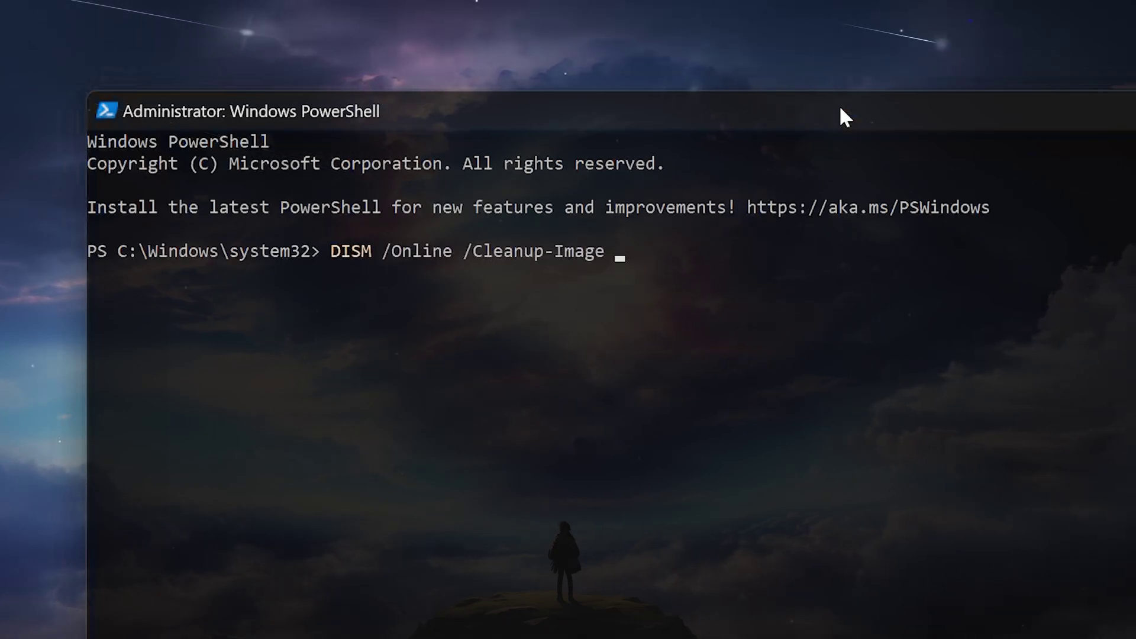
{"action": "type", "text": "/RestoreHealth"}
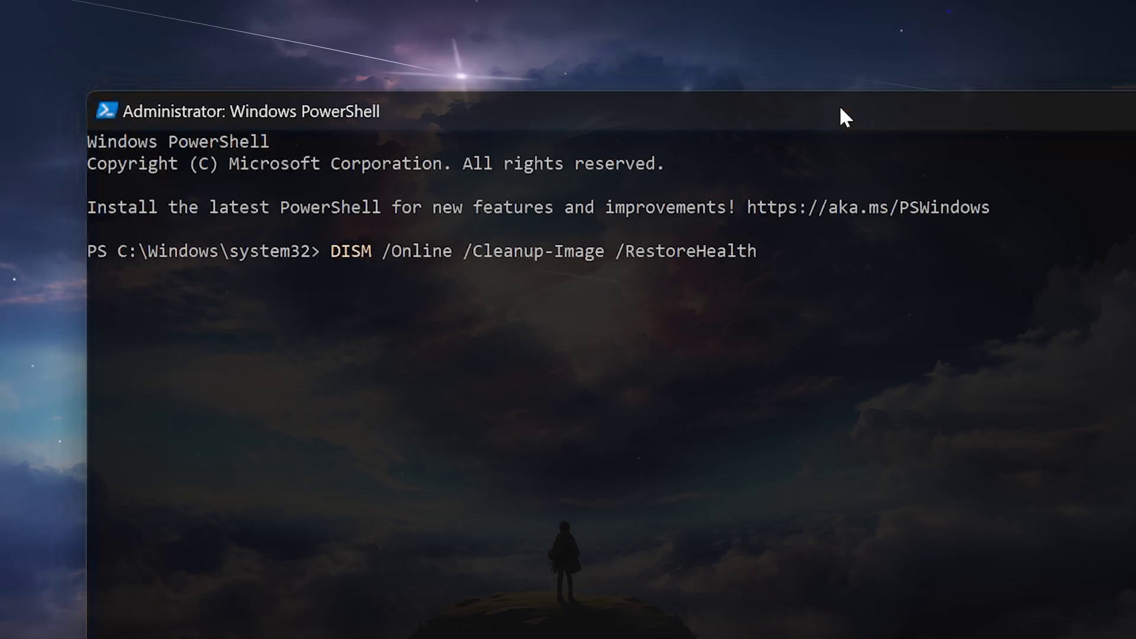
{"action": "key", "text": "Return"}
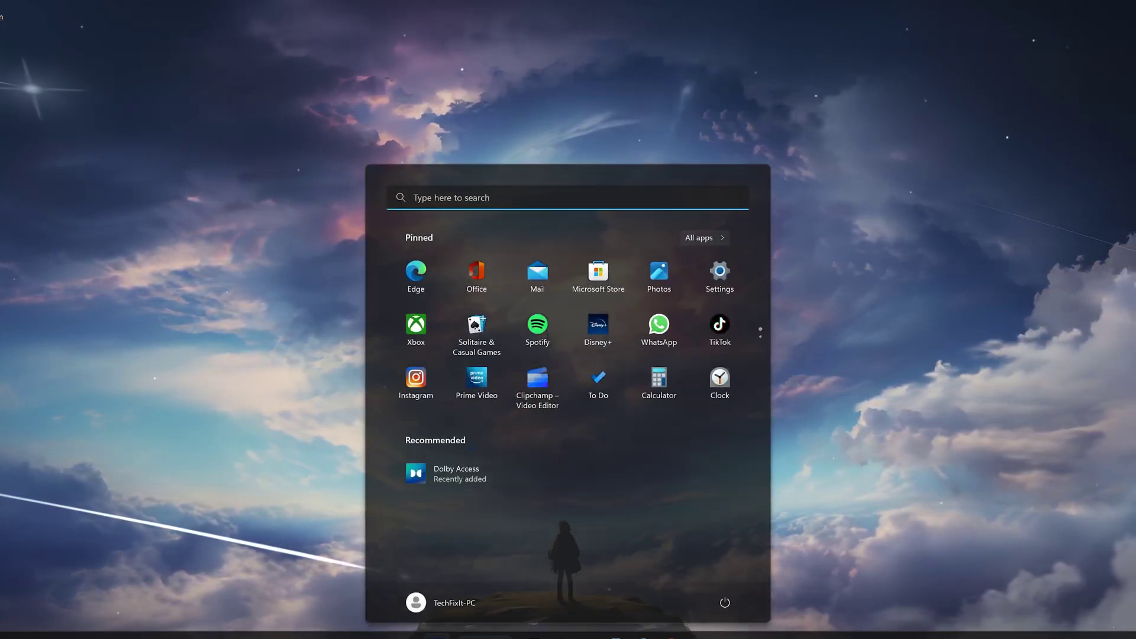
Step: Open Device Manager via search and show Properties for NVIDIA GeForce RTX 4090 under Display adapters
{"action": "type", "text": "d"}
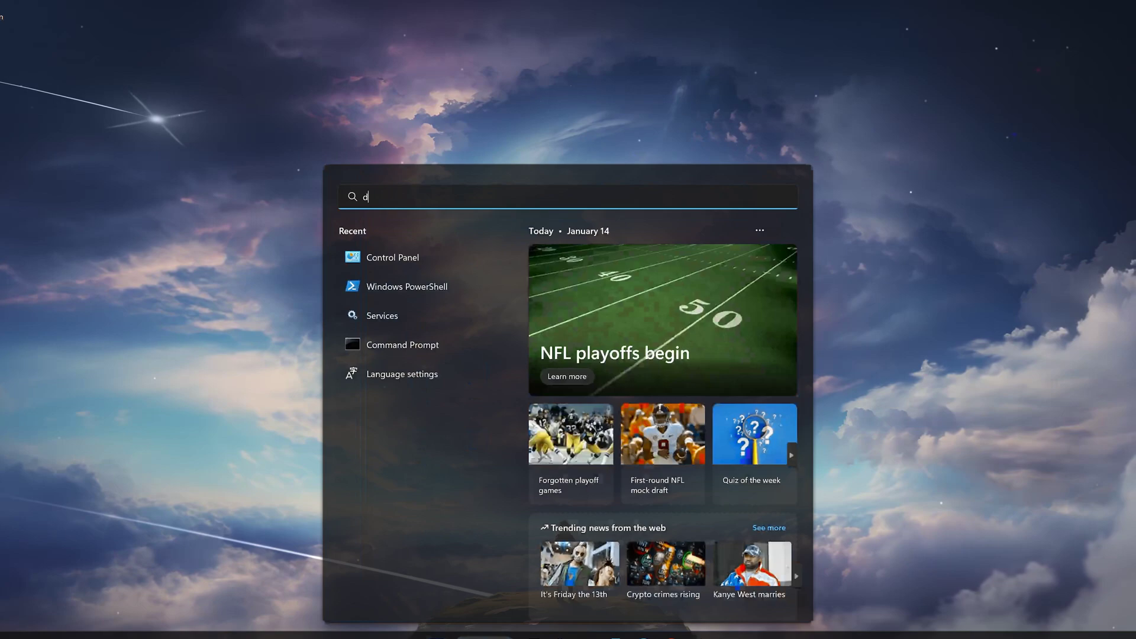
{"action": "type", "text": "evice manager"}
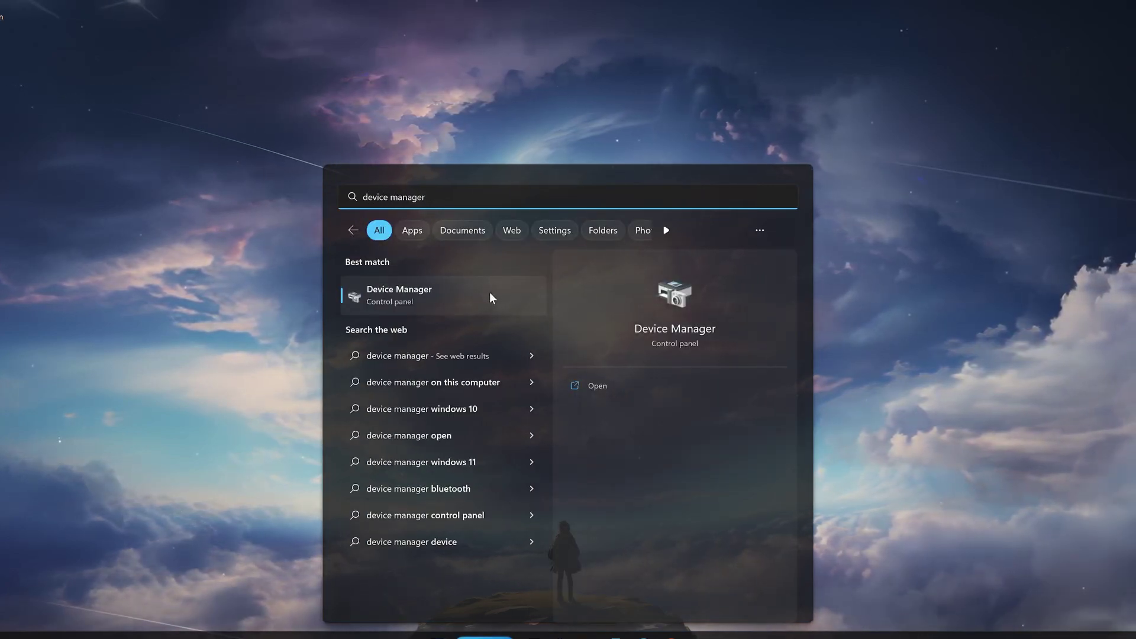
{"action": "left_click", "coordinate": [476, 299]}
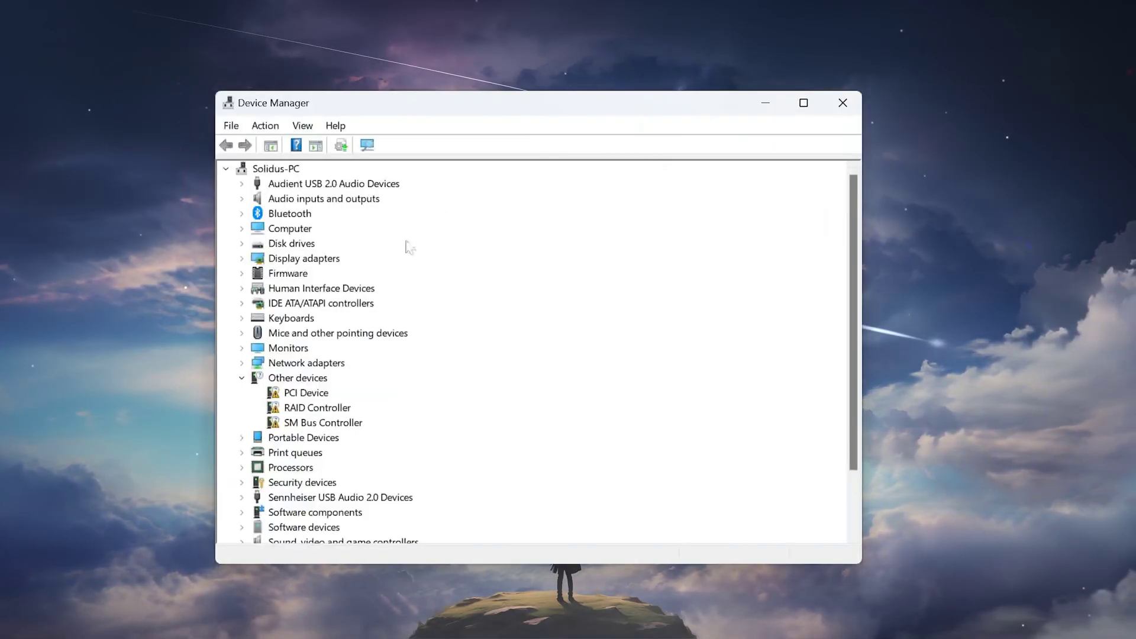
{"action": "left_click", "coordinate": [301, 258]}
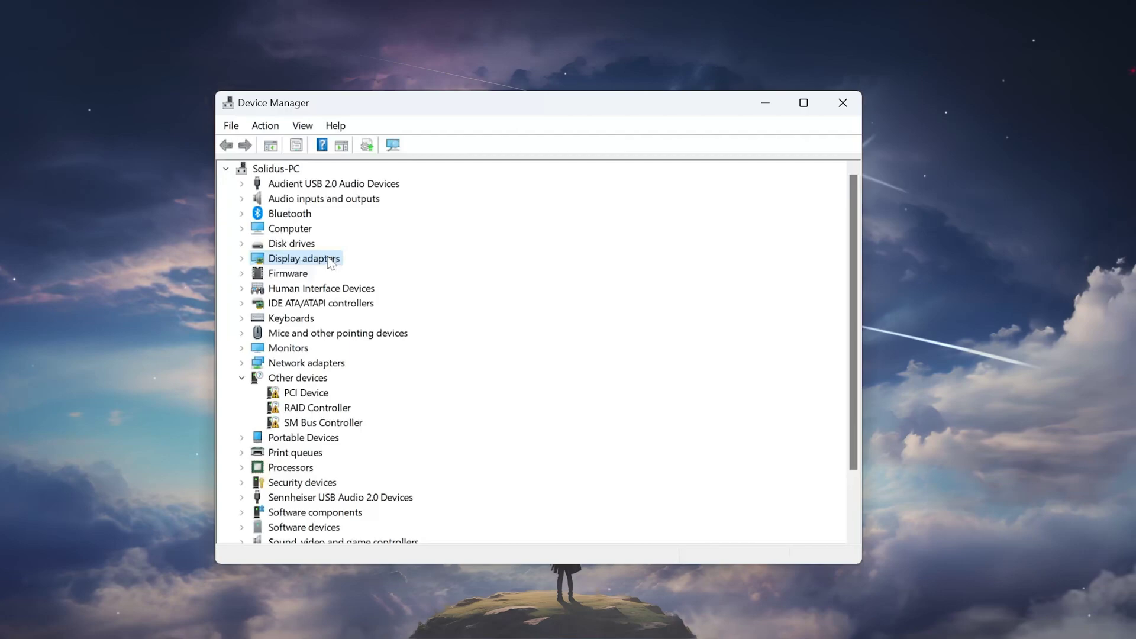
{"action": "left_click", "coordinate": [242, 260]}
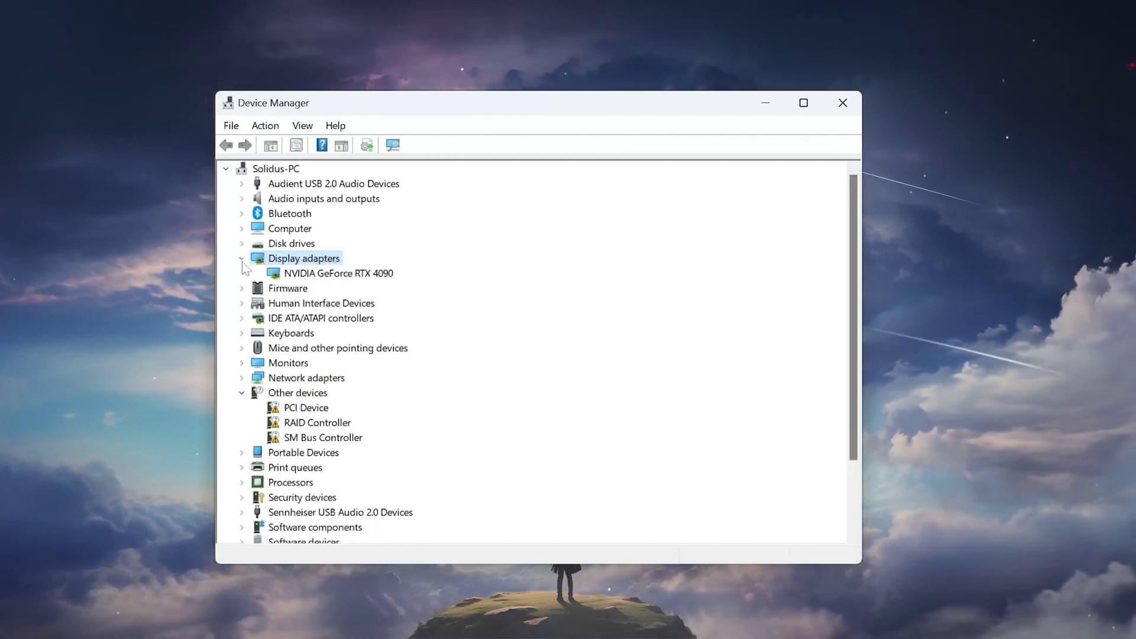
{"action": "left_click", "coordinate": [305, 274]}
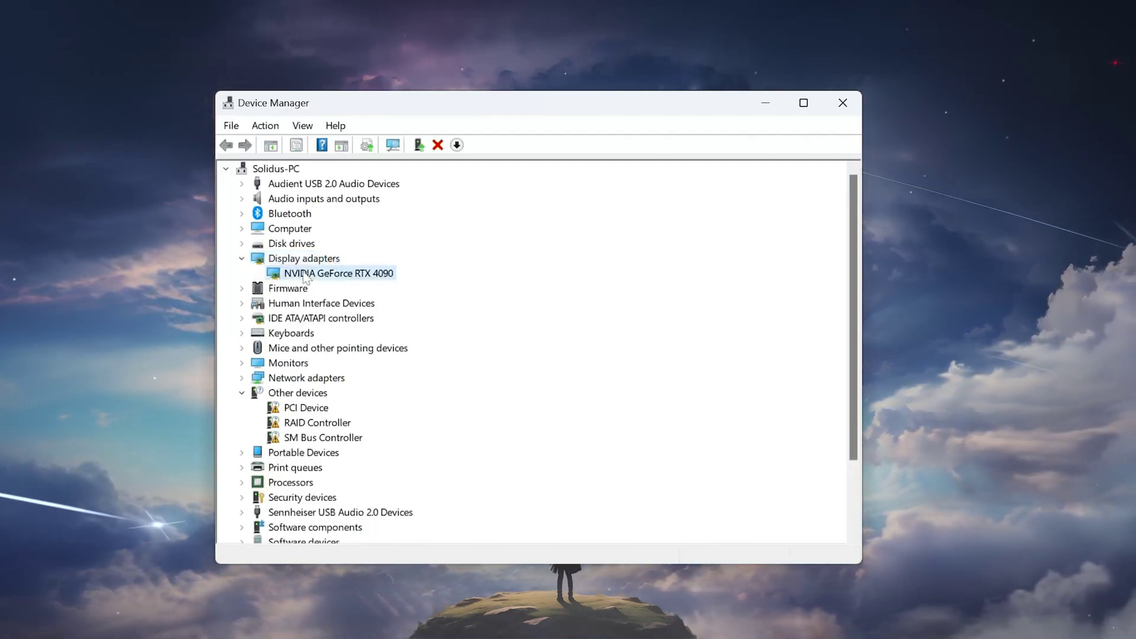
{"action": "right_click", "coordinate": [305, 274]}
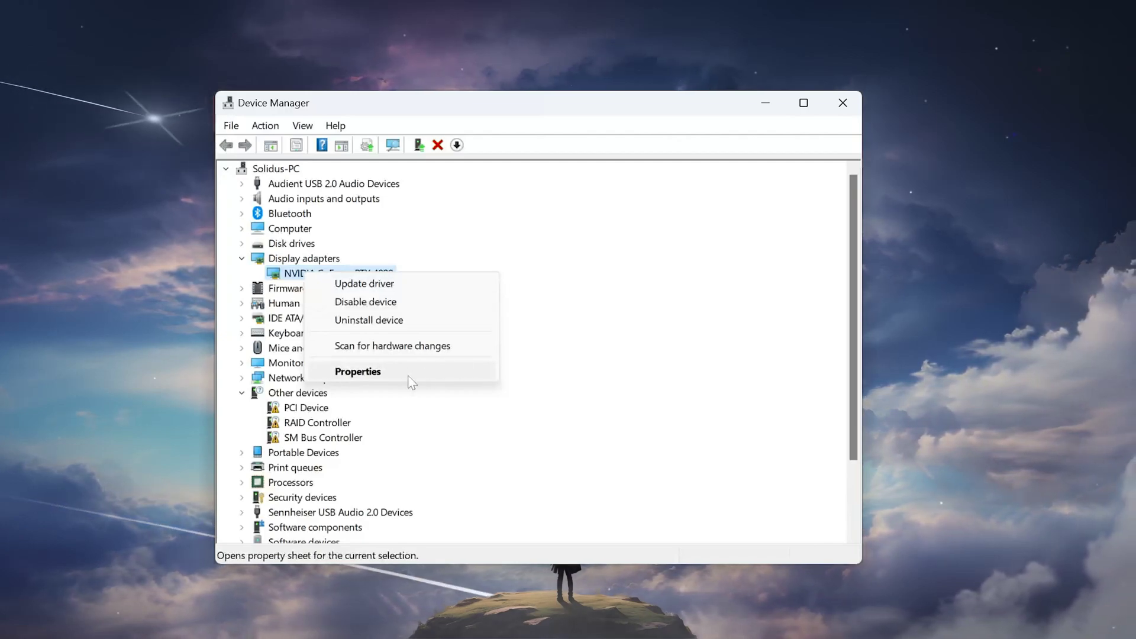
{"action": "left_click", "coordinate": [441, 371]}
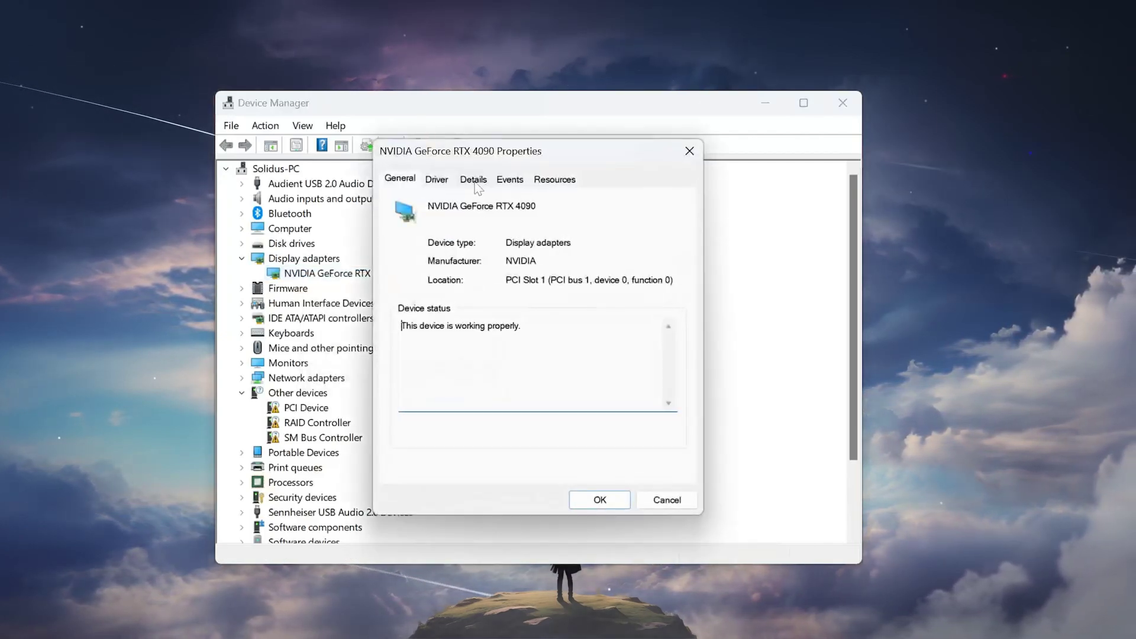
Step: From the Driver tab, search automatically for an updated NVIDIA GeForce RTX 4090 driver
{"action": "left_click", "coordinate": [438, 179]}
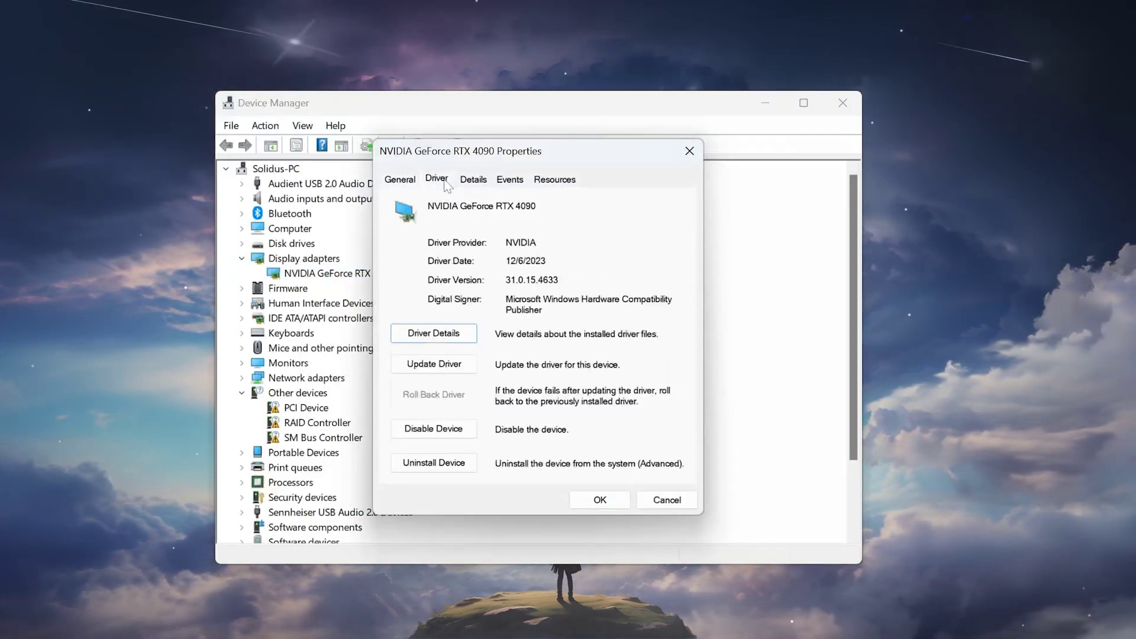
{"action": "left_click", "coordinate": [424, 370]}
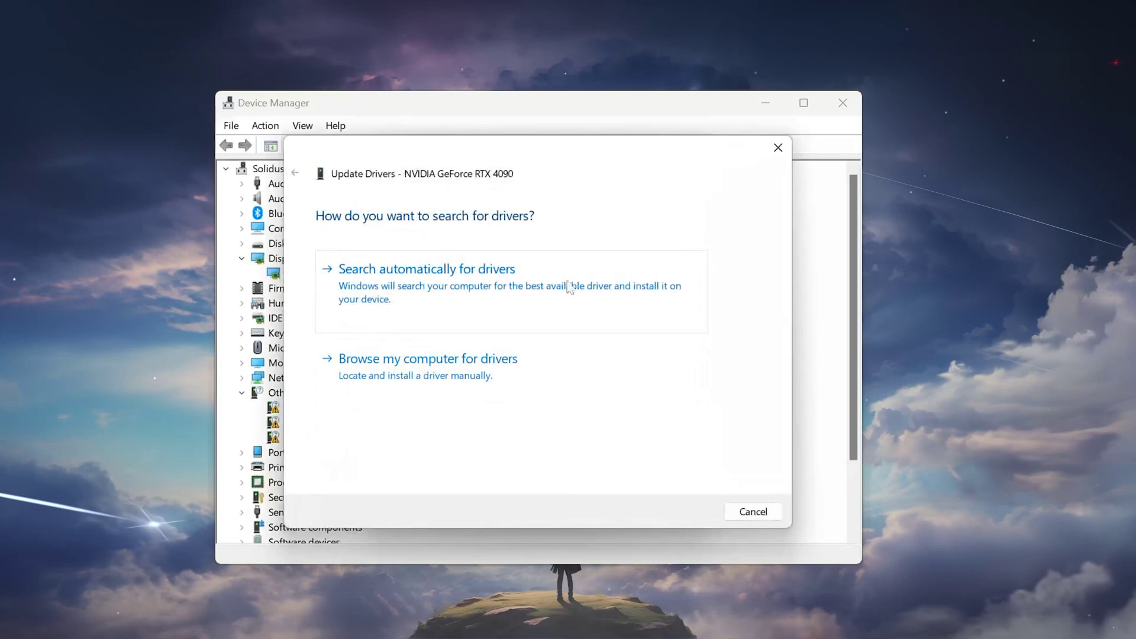
{"action": "left_click", "coordinate": [530, 299]}
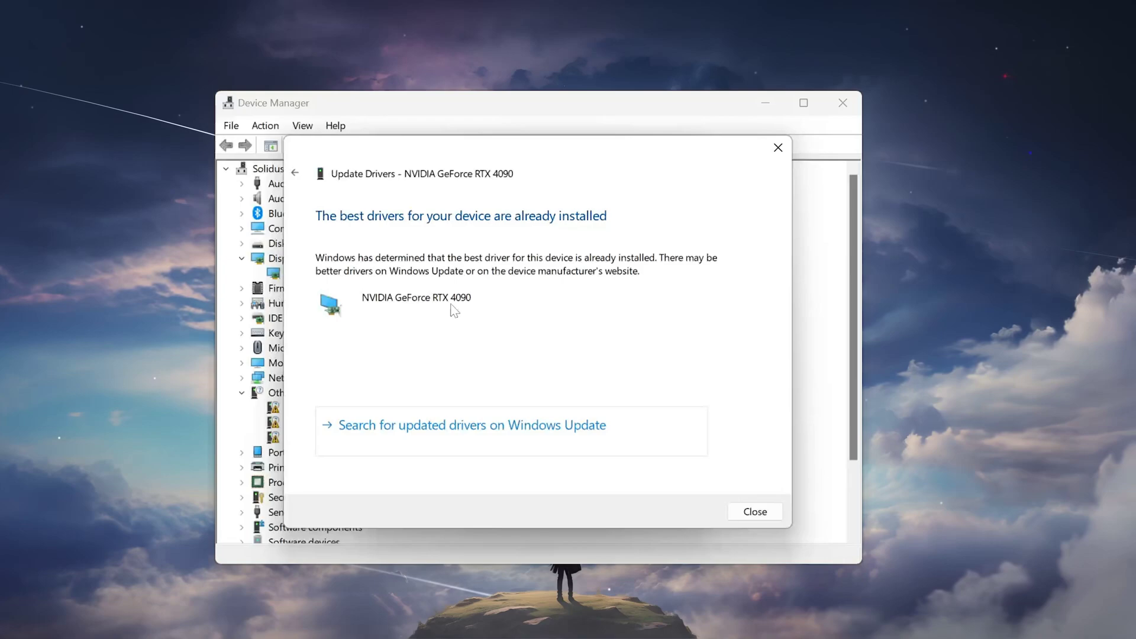
Step: Go to Windows Update from the driver search and run Check for updates
{"action": "left_click", "coordinate": [517, 426]}
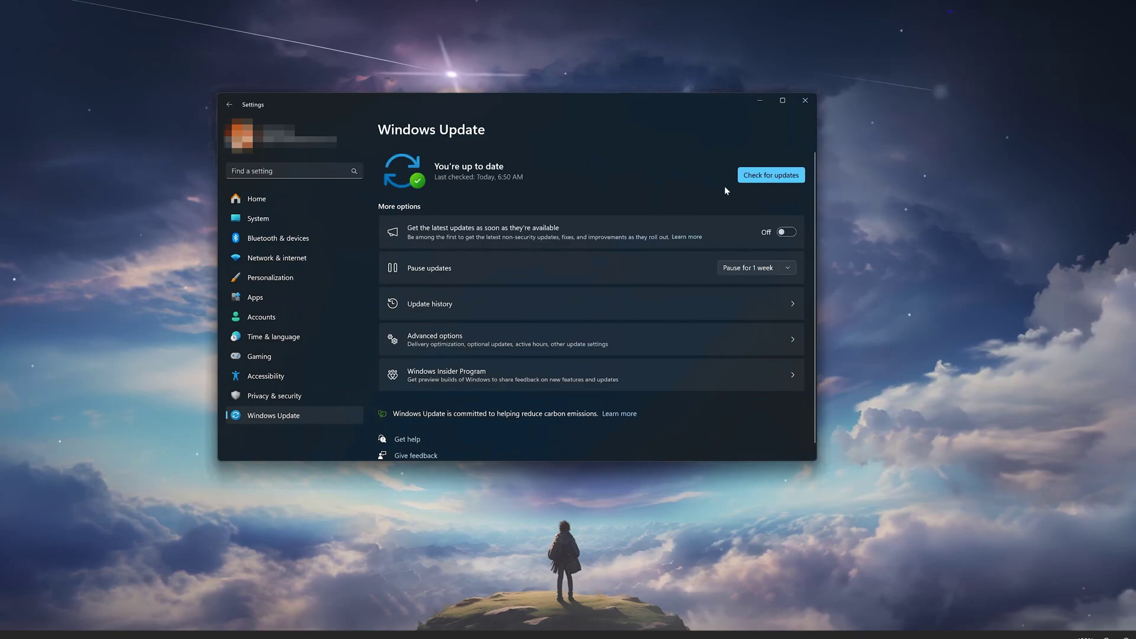
{"action": "left_click", "coordinate": [762, 181]}
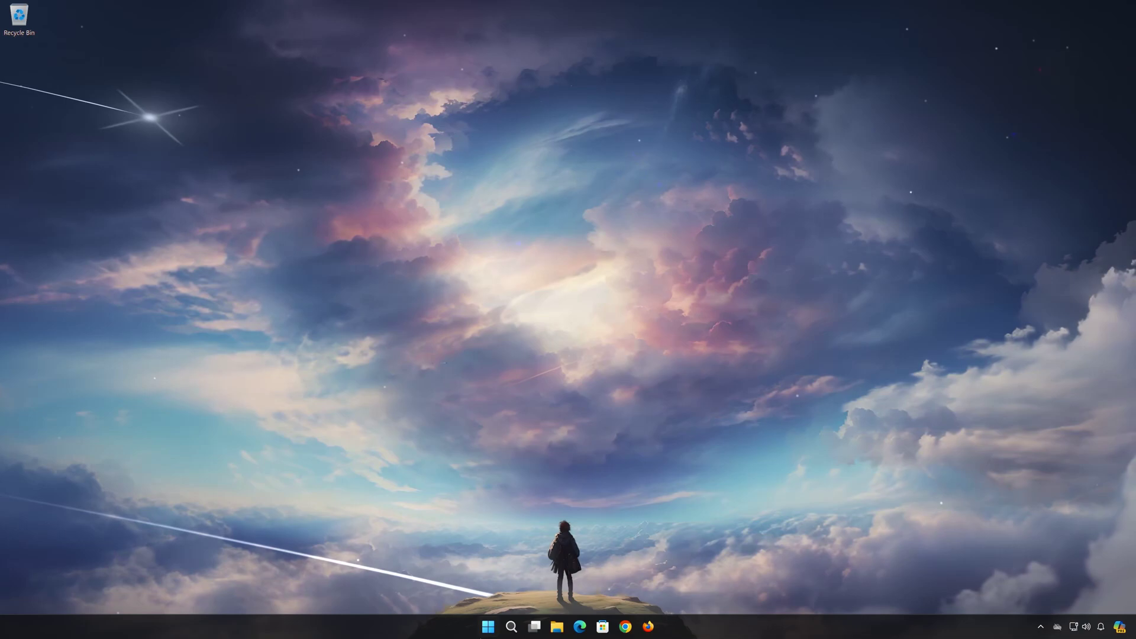
Step: Launch Windows Memory Diagnostic from a 'memory diag' Start search
{"action": "left_click", "coordinate": [488, 628]}
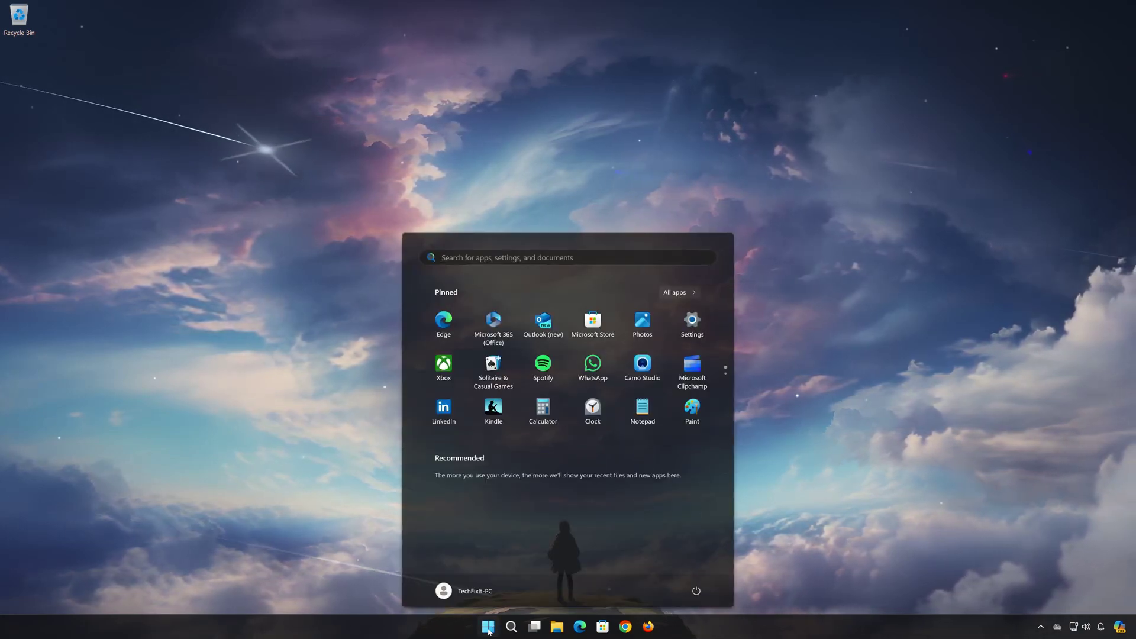
{"action": "type", "text": "memory"}
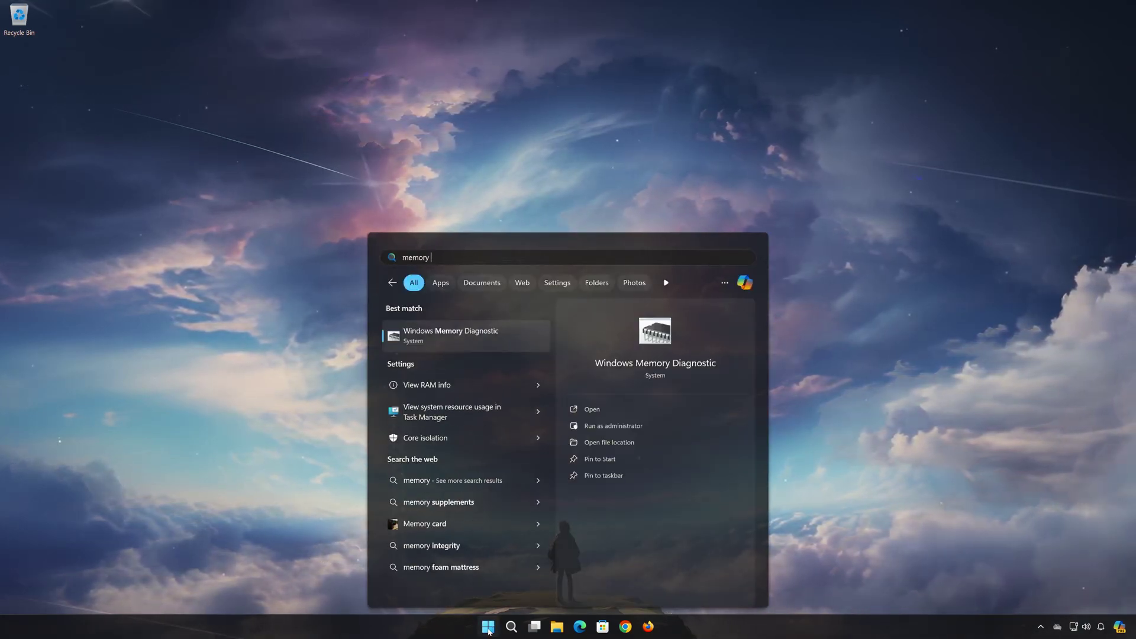
{"action": "type", "text": " diag"}
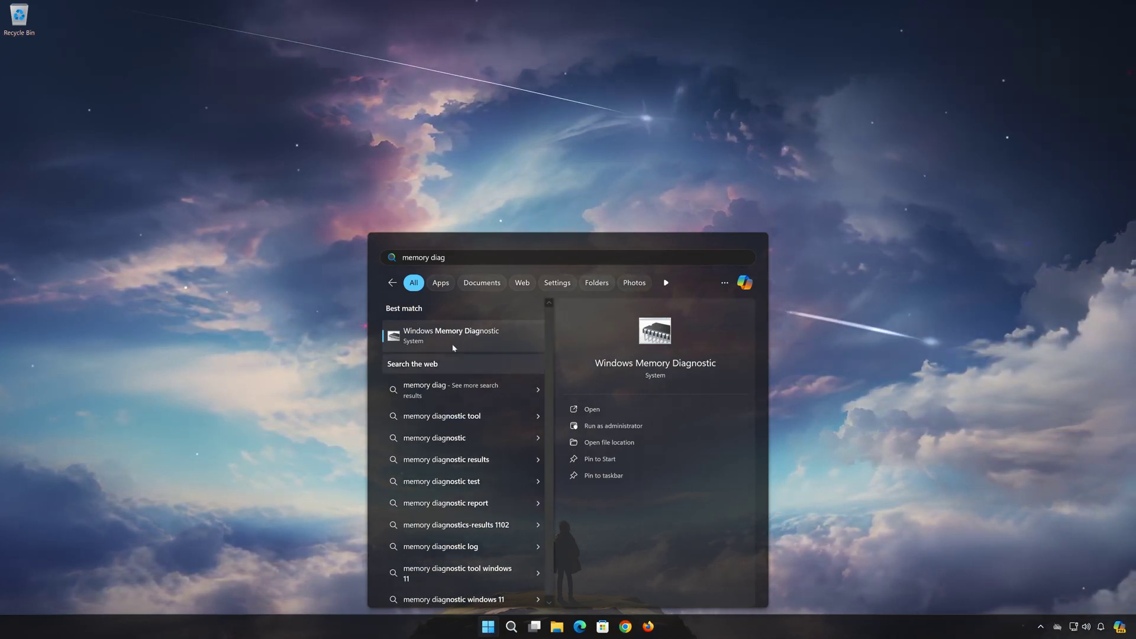
{"action": "left_click", "coordinate": [492, 341]}
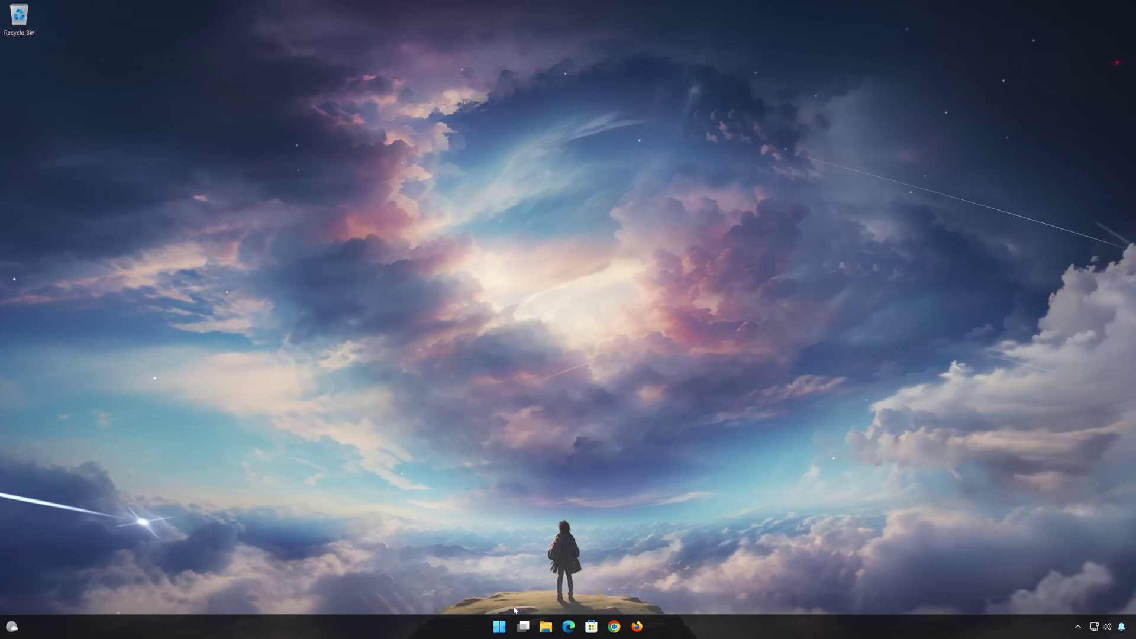
Step: Run Command Prompt as administrator from a 'cmd' Start search, approving the UAC prompt
{"action": "left_click", "coordinate": [505, 625]}
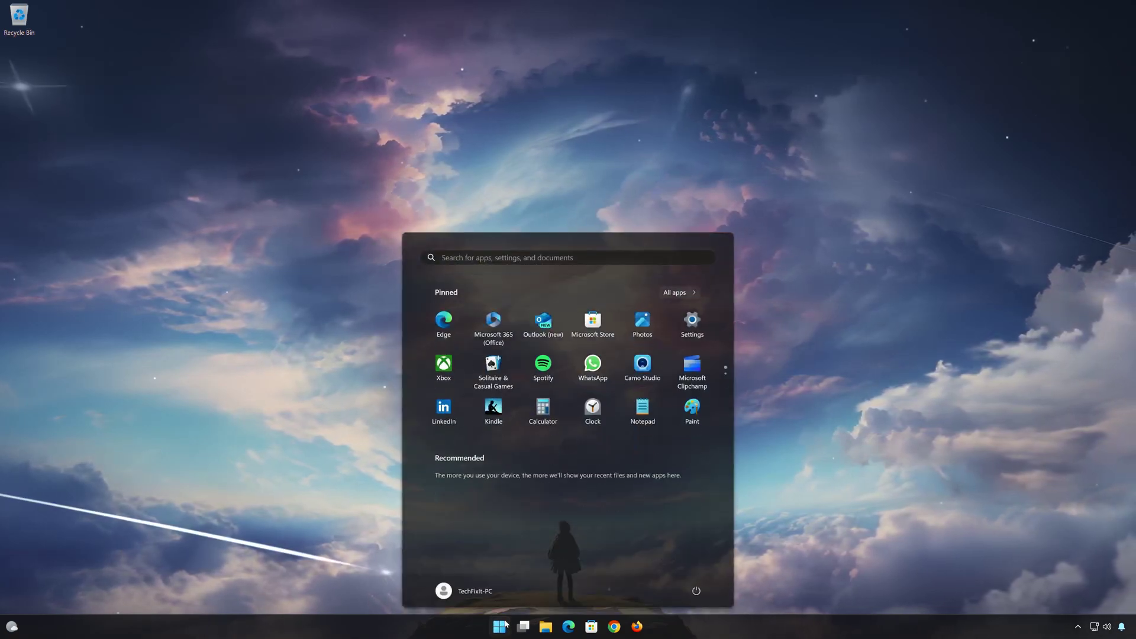
{"action": "type", "text": "cmd"}
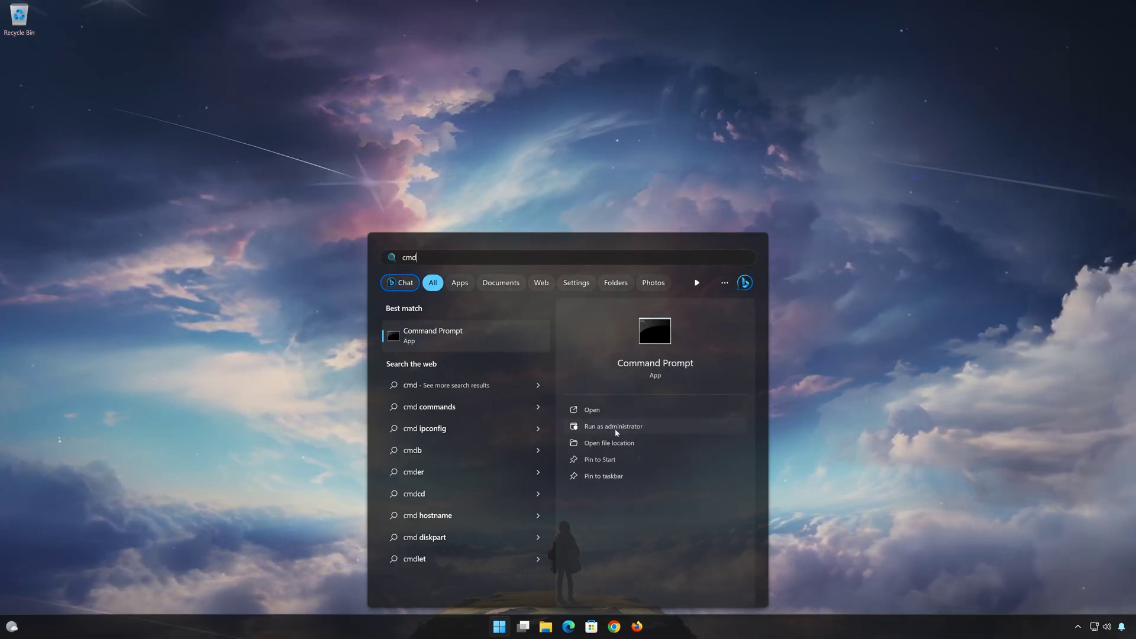
{"action": "left_click", "coordinate": [672, 427]}
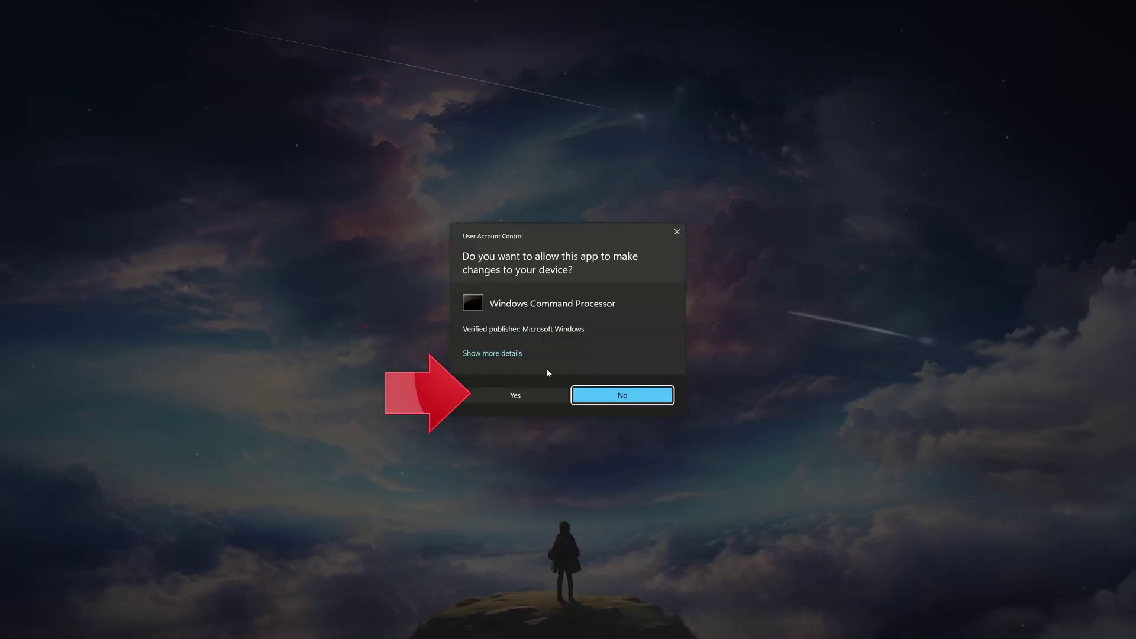
{"action": "left_click", "coordinate": [513, 397]}
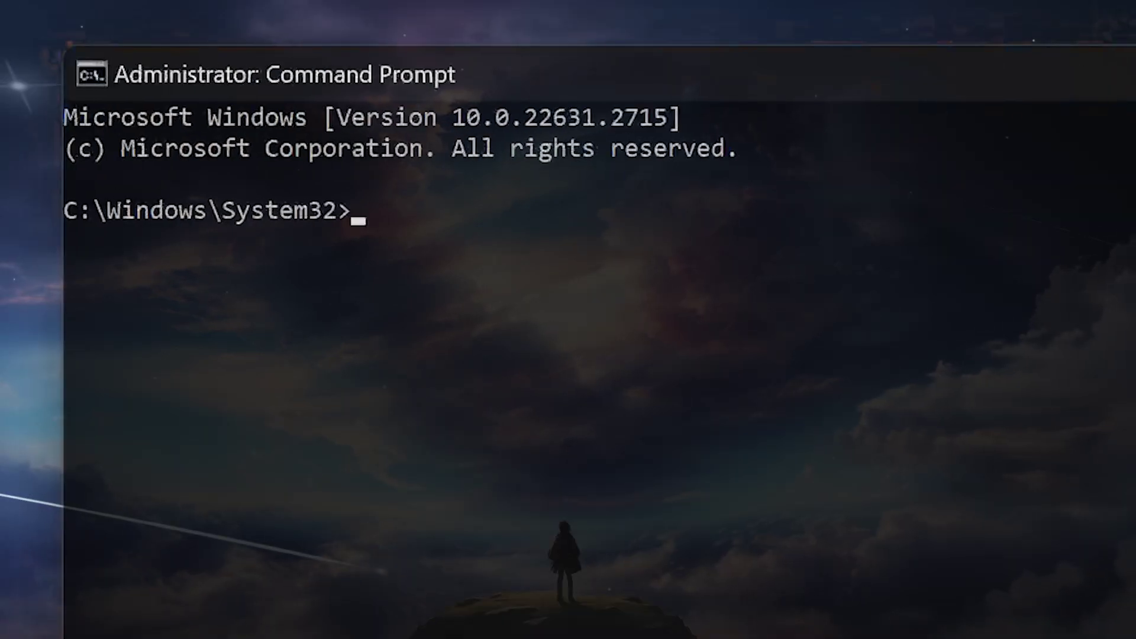
Step: Run sfc /scannow to repair system files, then exit Command Prompt
{"action": "type", "text": "sfc /scannow"}
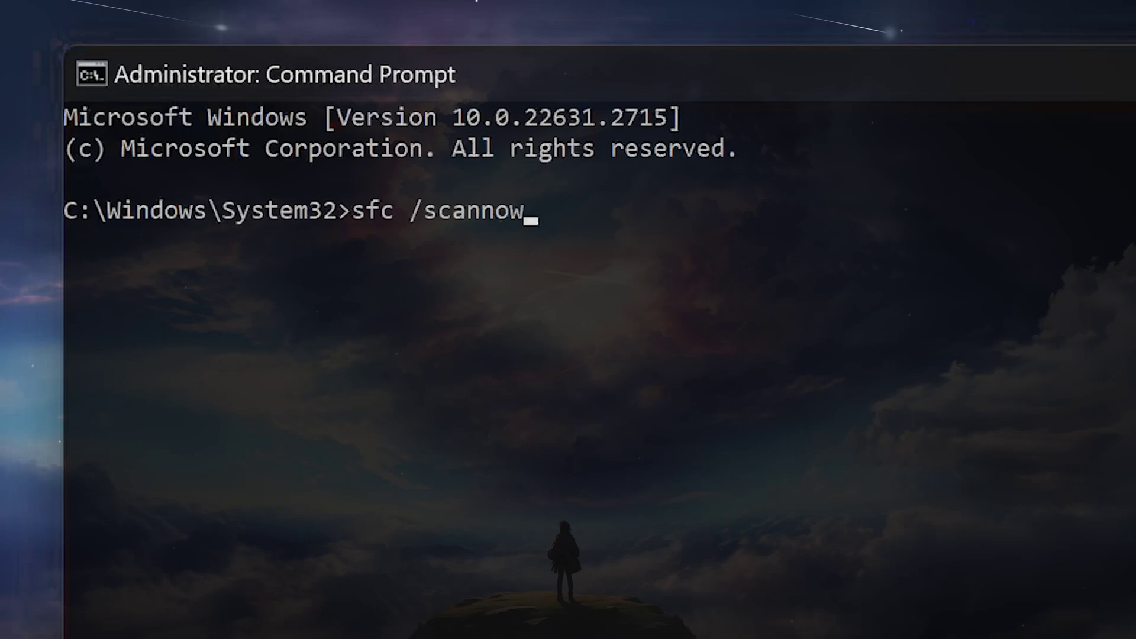
{"action": "key", "text": "Return"}
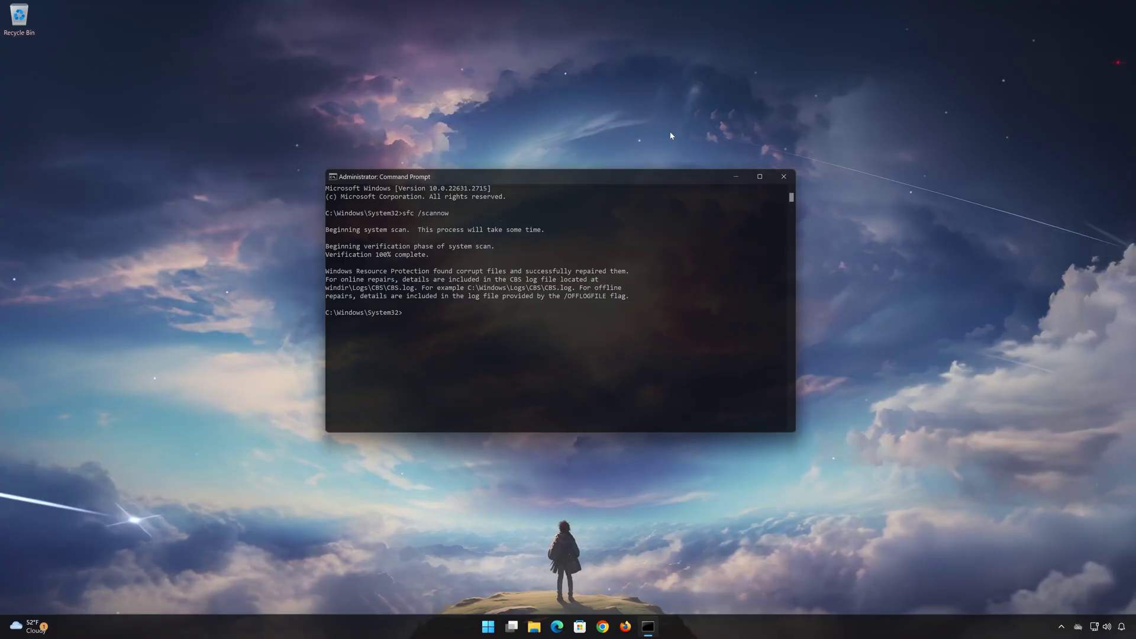
{"action": "type", "text": "exit"}
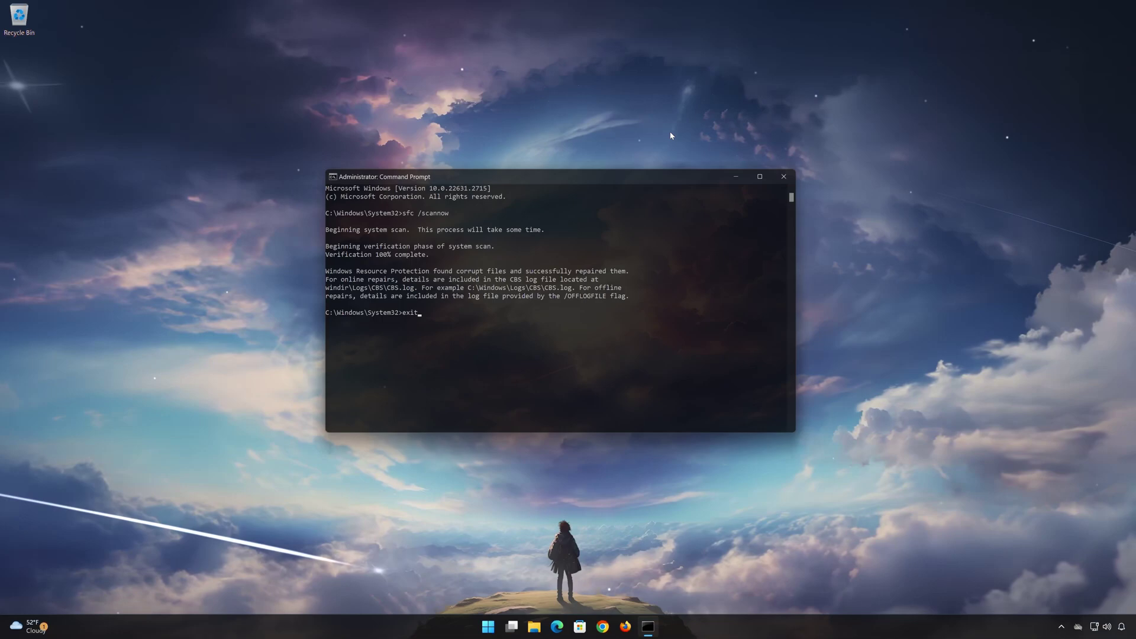
{"action": "key", "text": "Return"}
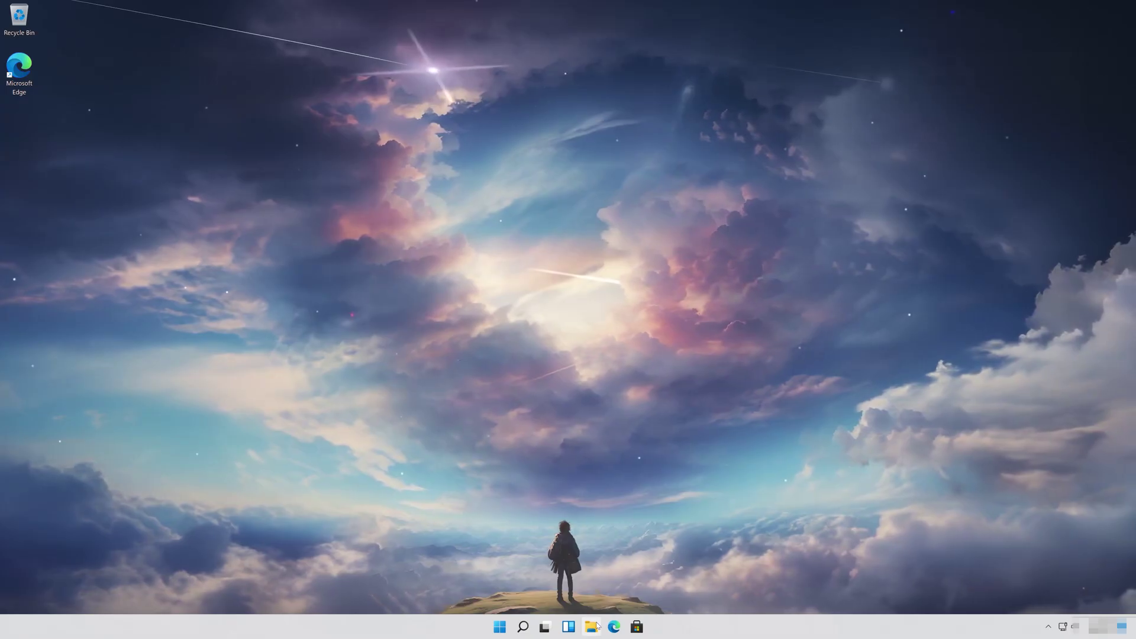
Step: In File Explorer's This PC view, open Properties for the Samsung USB (E:) drive
{"action": "left_click", "coordinate": [592, 627]}
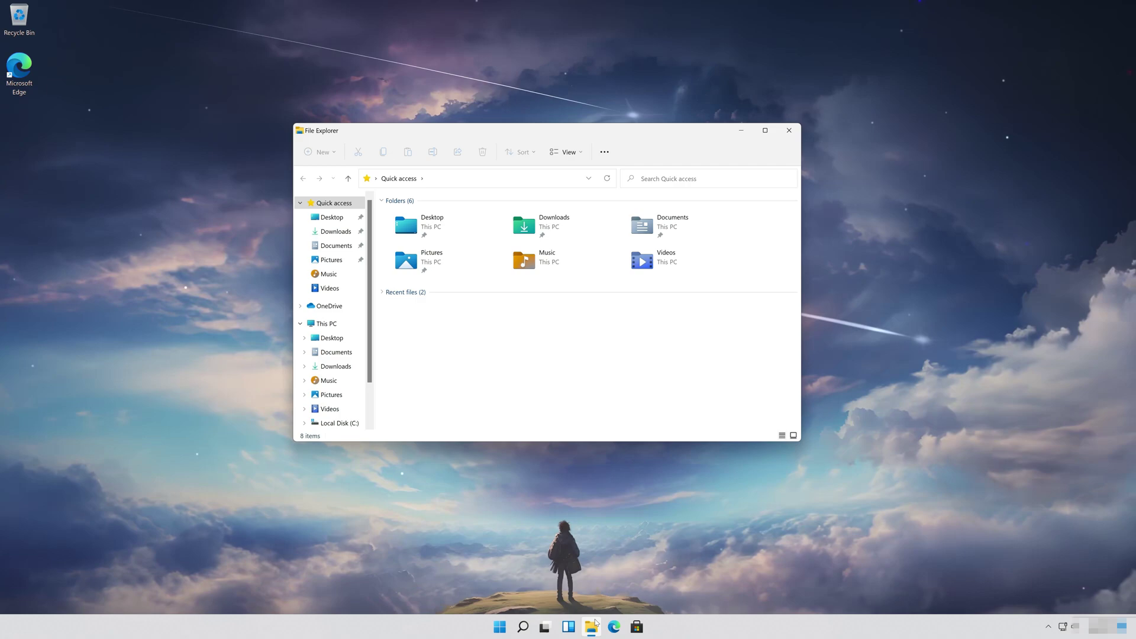
{"action": "left_click", "coordinate": [327, 324]}
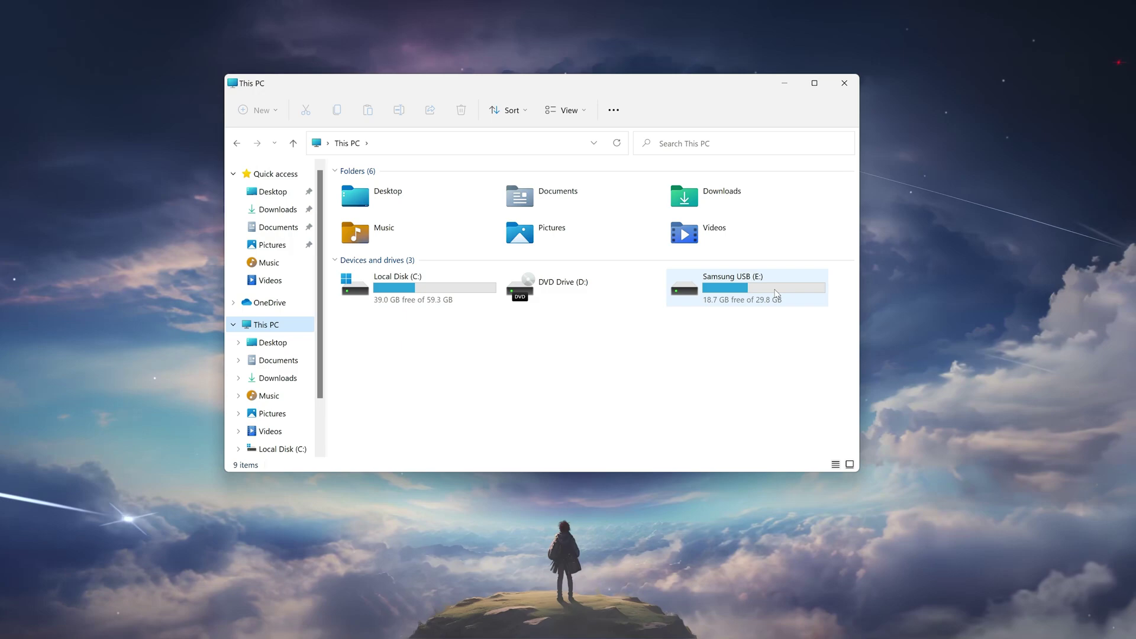
{"action": "mouse_move", "coordinate": [739, 293]}
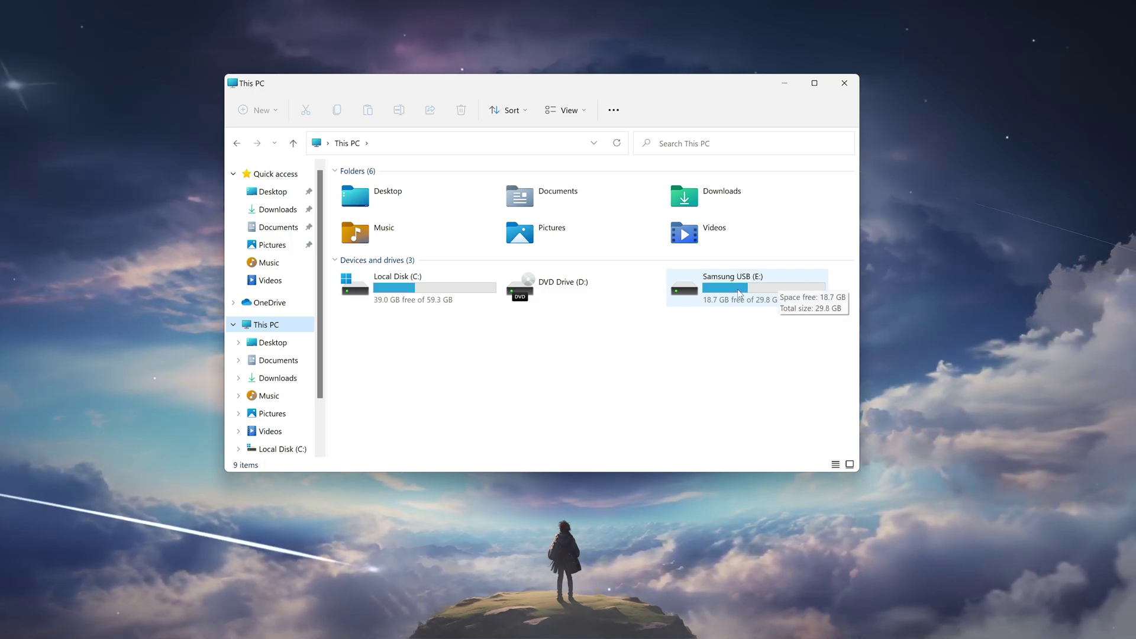
{"action": "right_click", "coordinate": [739, 293]}
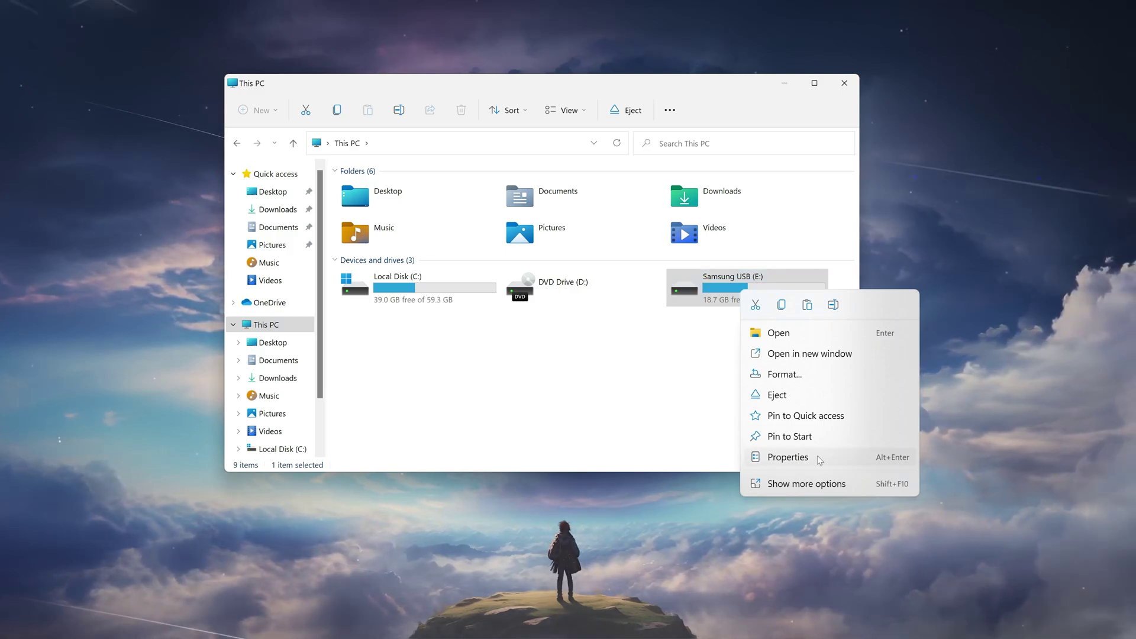
{"action": "left_click", "coordinate": [787, 457]}
Step: Centre the Samsung USB (E:) Properties dialog and run Check under Tools error checking
{"action": "left_click_drag", "start_coordinate": [1086, 361], "coordinate": [506, 125]}
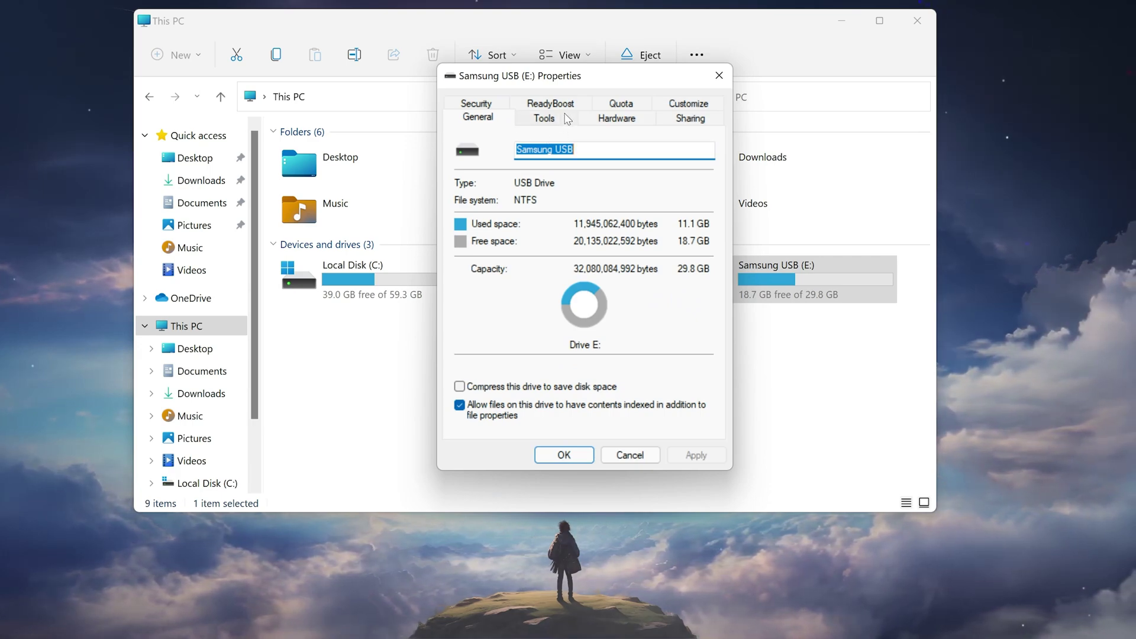
{"action": "left_click", "coordinate": [560, 118]}
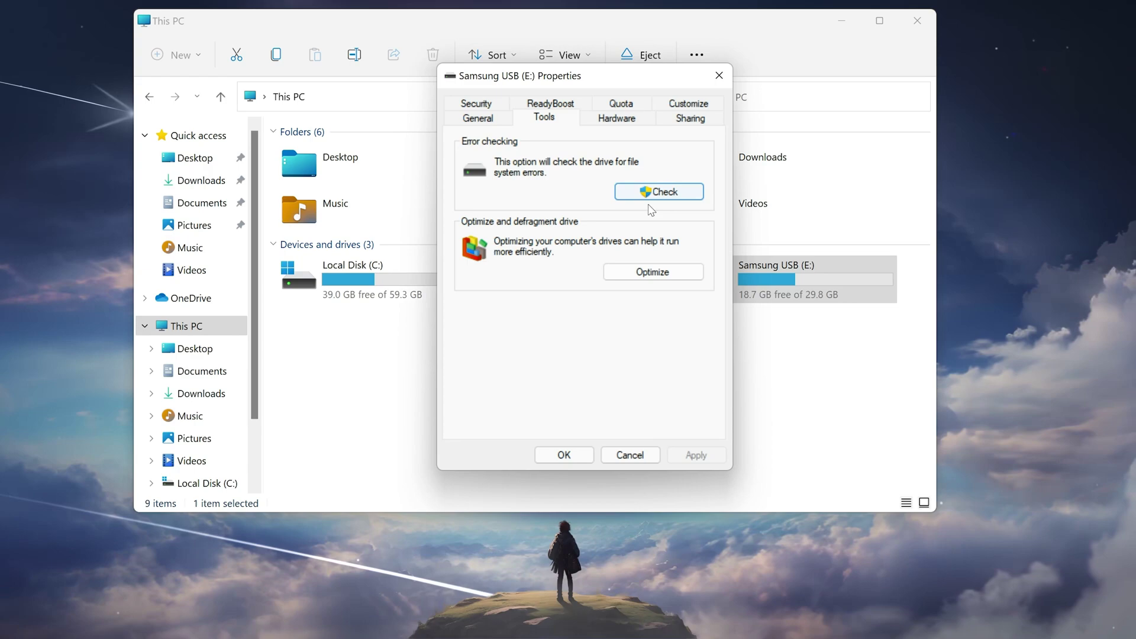
{"action": "left_click", "coordinate": [663, 195]}
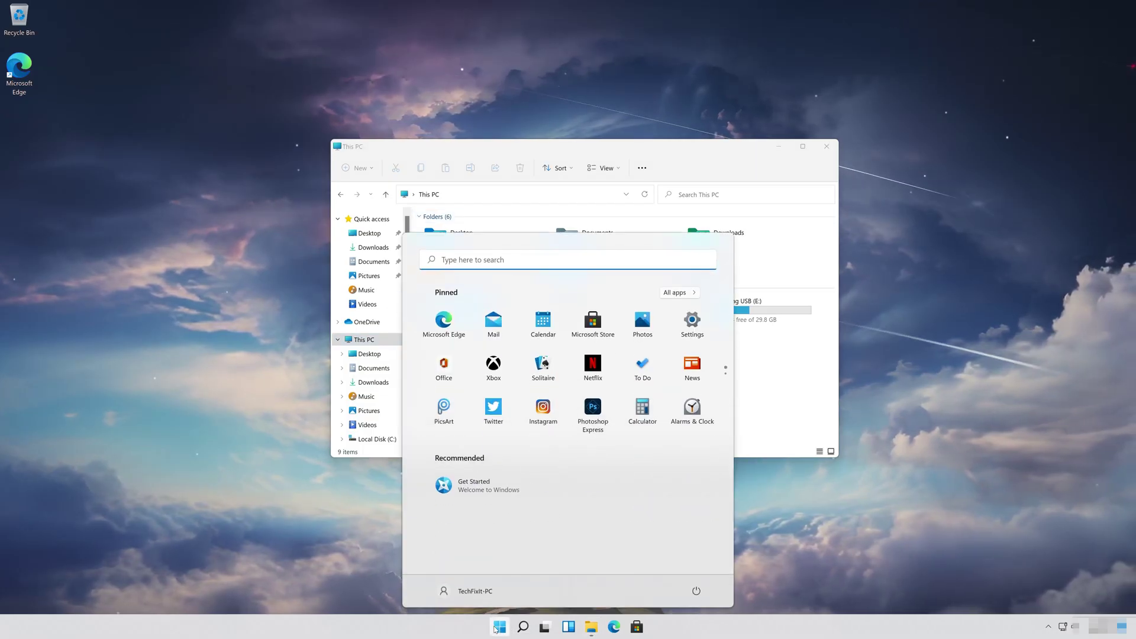
Step: Launch Command Prompt as administrator from a Start search for cmd
{"action": "type", "text": "cmd"}
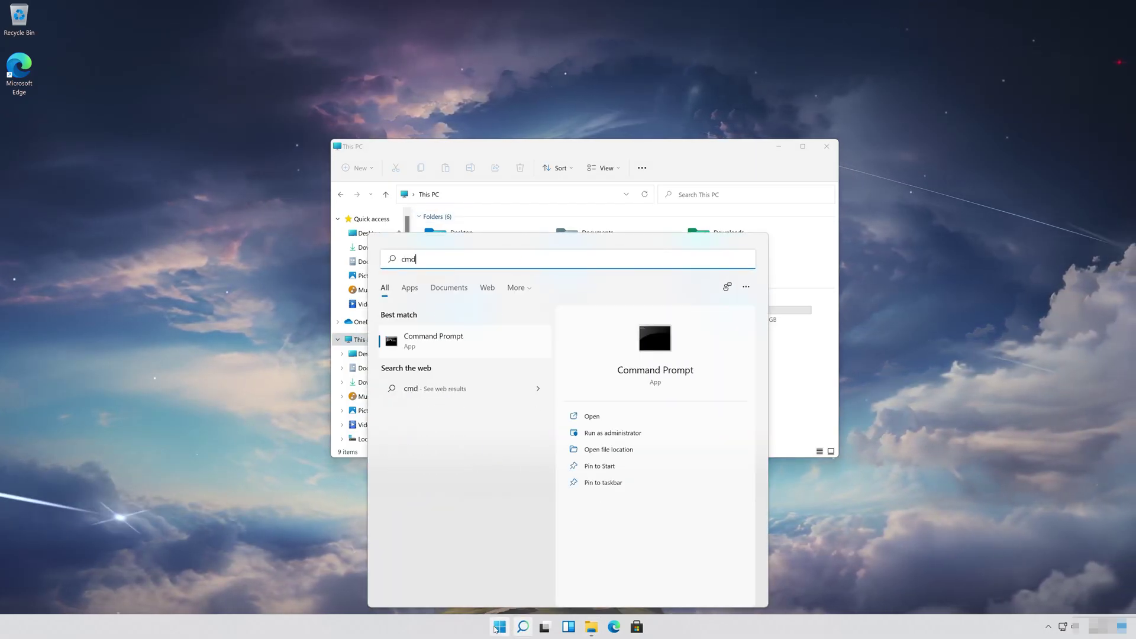
{"action": "right_click", "coordinate": [451, 348]}
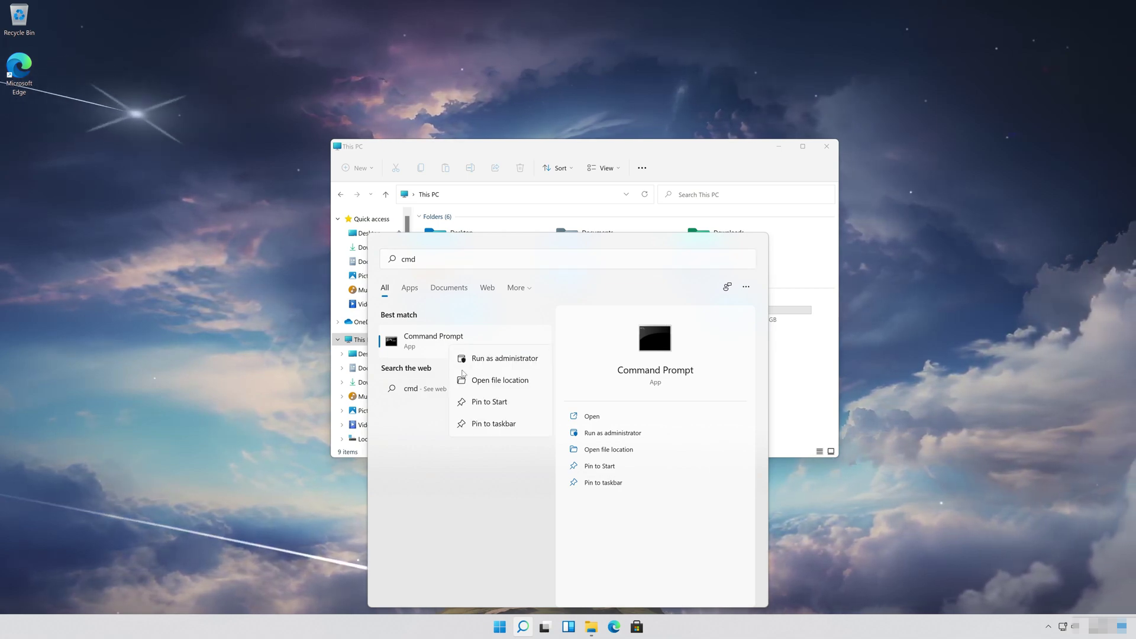
{"action": "left_click", "coordinate": [511, 361]}
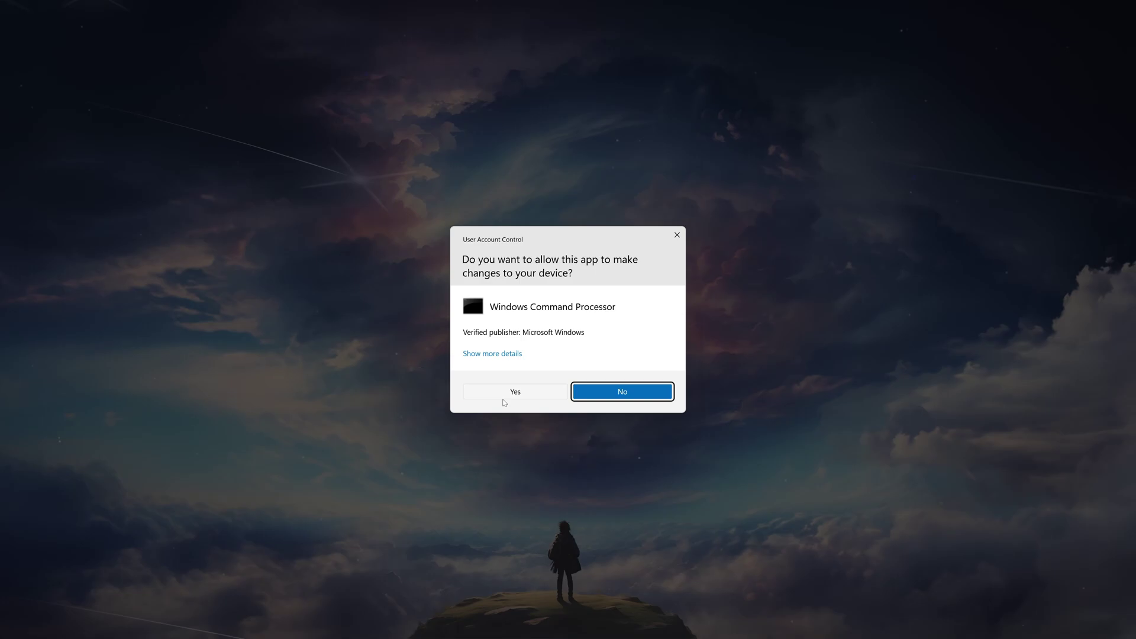
{"action": "left_click", "coordinate": [518, 393]}
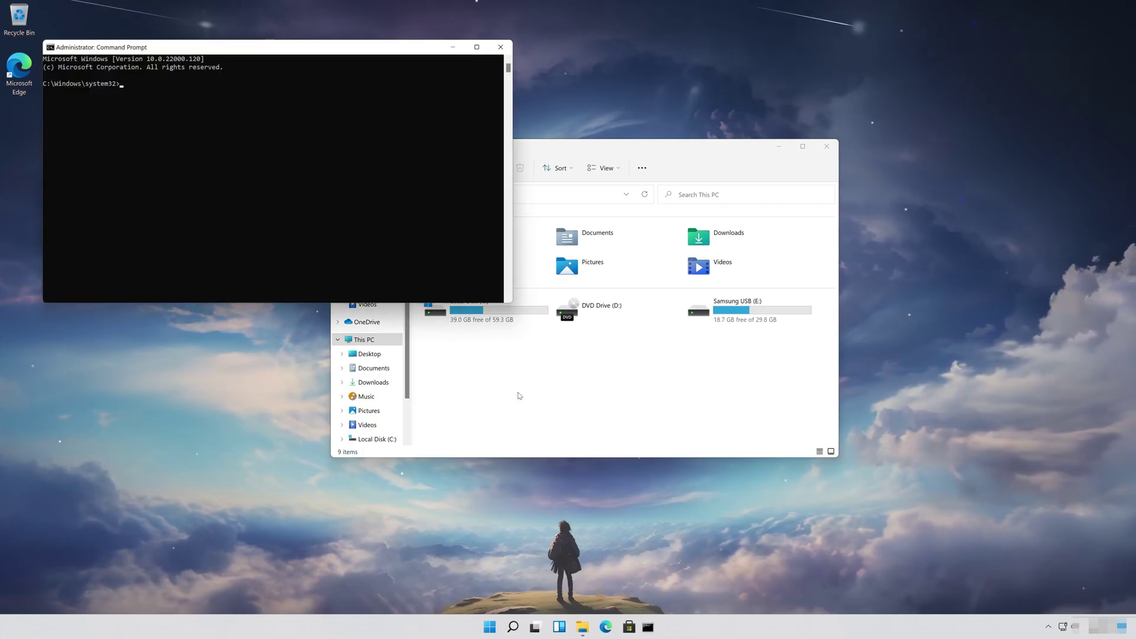
Step: Run chkdsk e: /f /r to check and repair drive E:
{"action": "left_click_drag", "start_coordinate": [309, 54], "coordinate": [457, 203]}
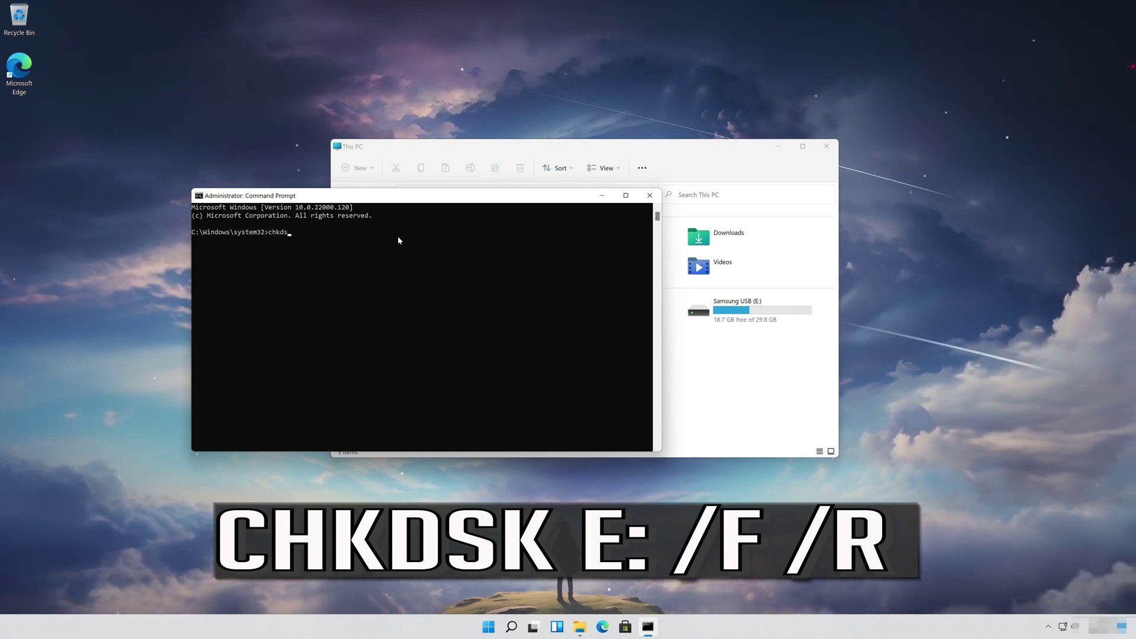
{"action": "type", "text": "e:"}
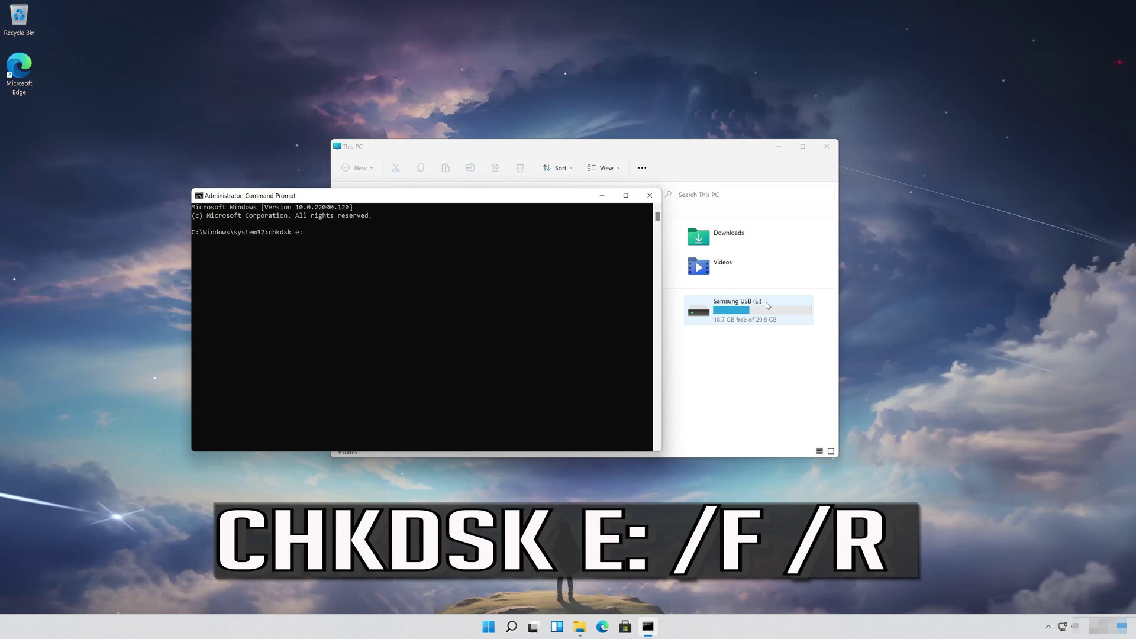
{"action": "type", "text": " /"}
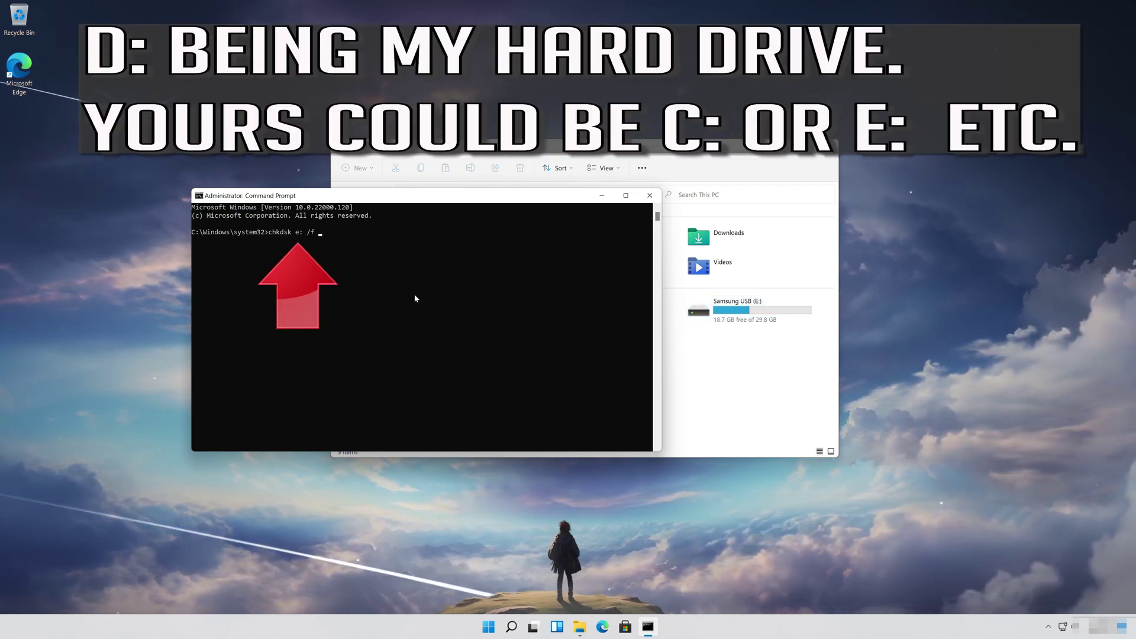
{"action": "type", "text": "f /"}
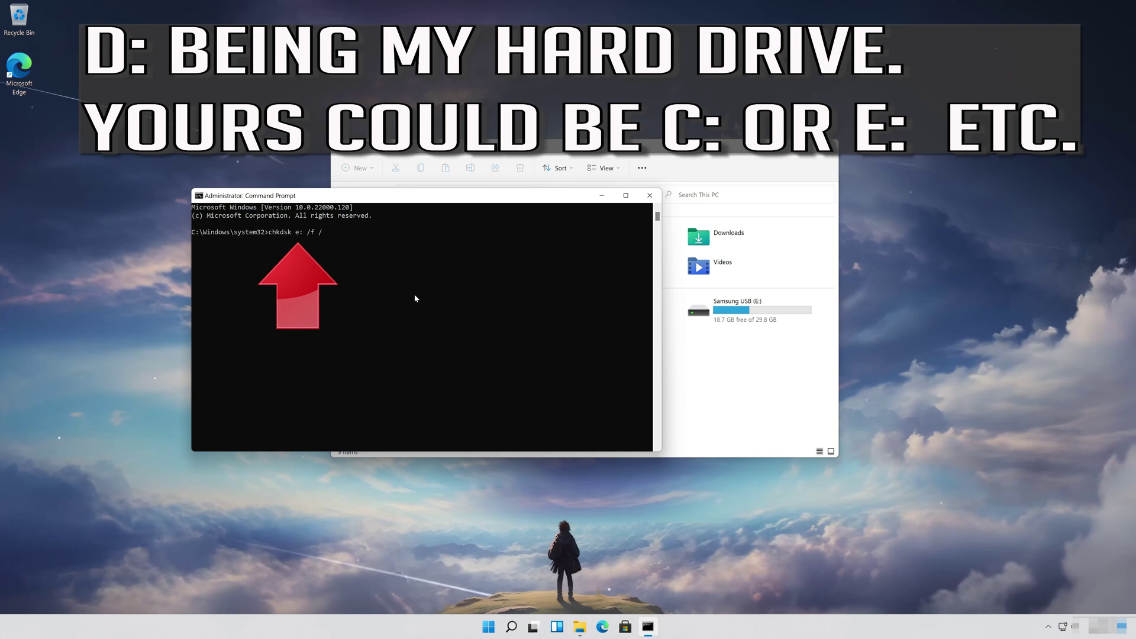
{"action": "type", "text": "r"}
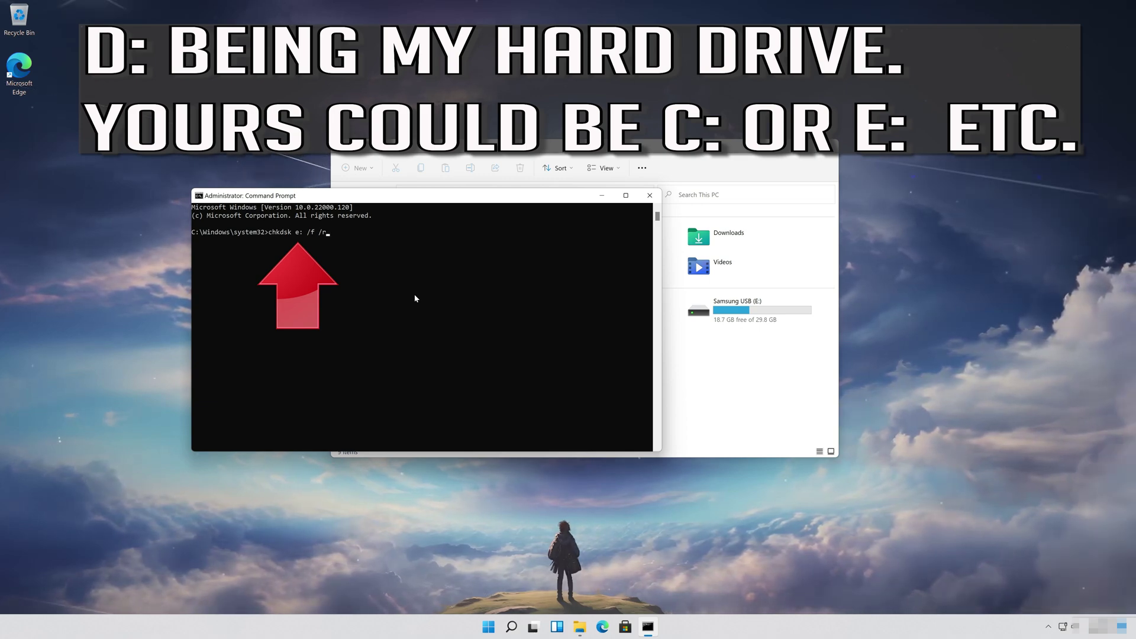
{"action": "key", "text": "Return"}
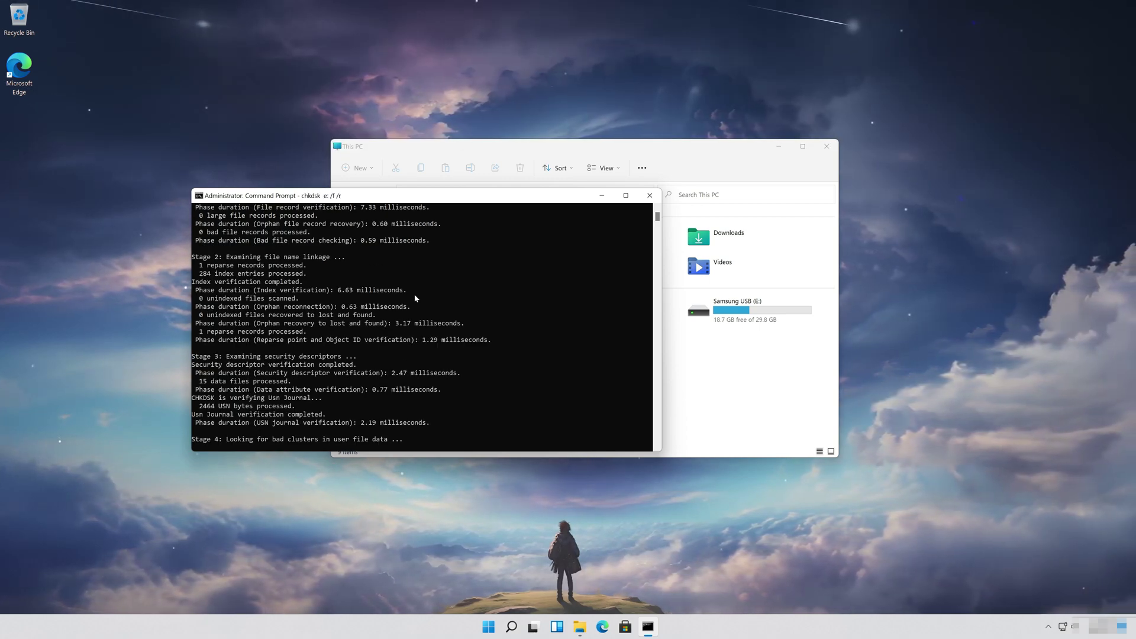